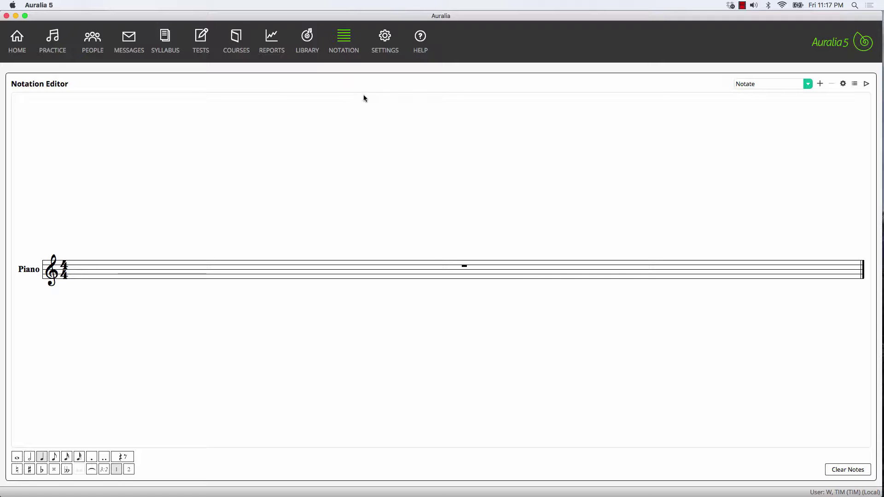
# Step: In Score Settings, keep 4/4 time, set Number of Bars to 2 and Key Signature to 2 Sharps
pyautogui.click(843, 84)
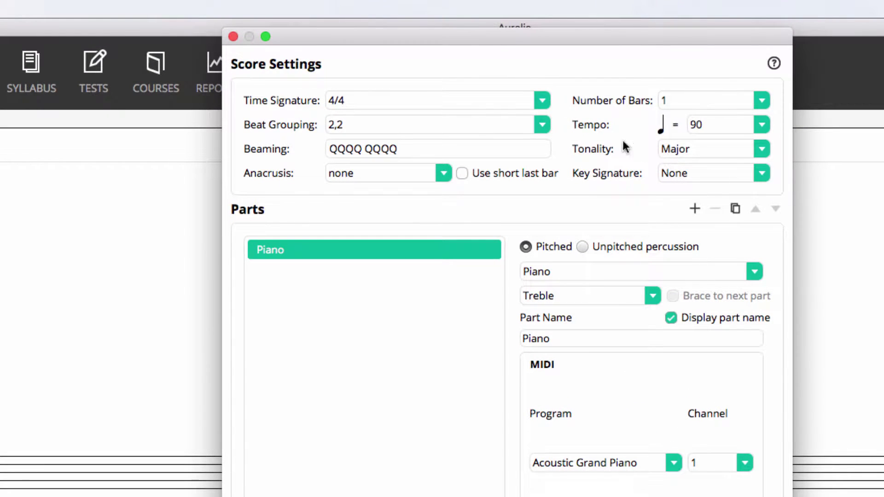
pyautogui.click(543, 103)
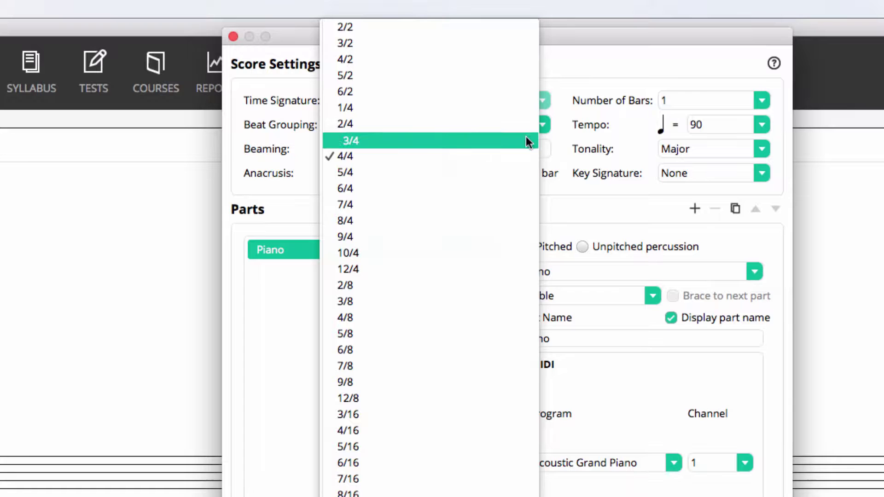
pyautogui.click(523, 155)
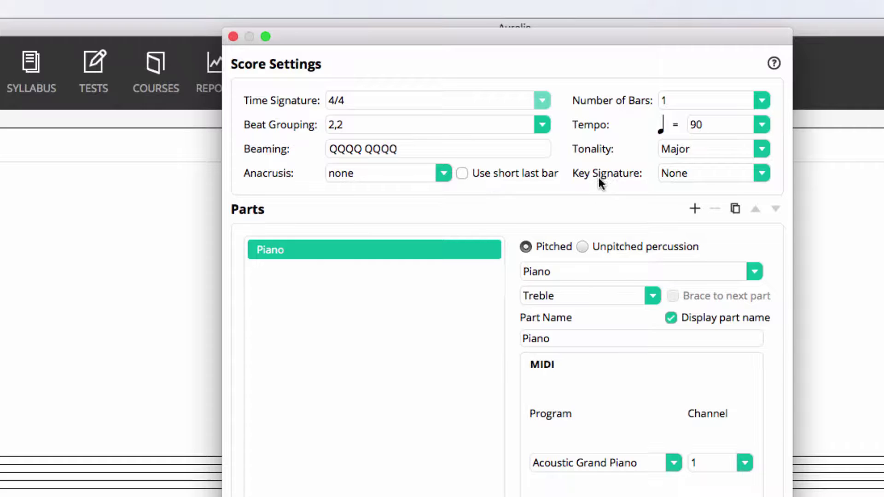
pyautogui.click(760, 101)
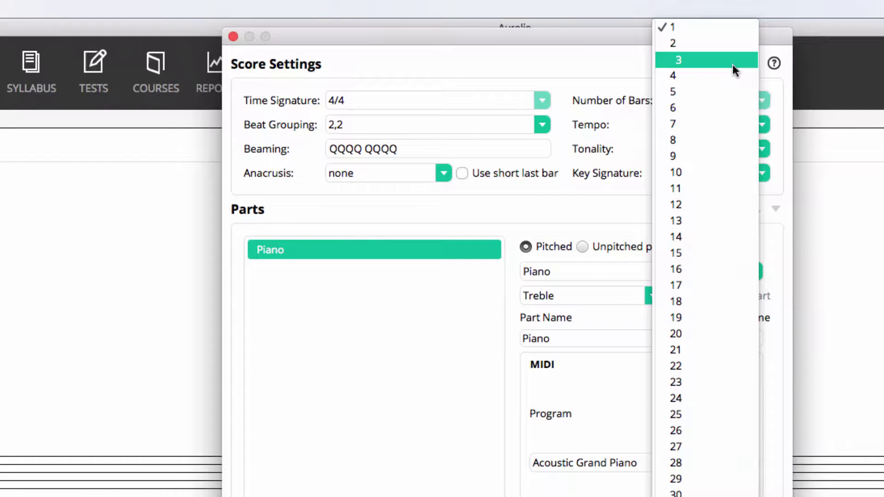
pyautogui.click(729, 45)
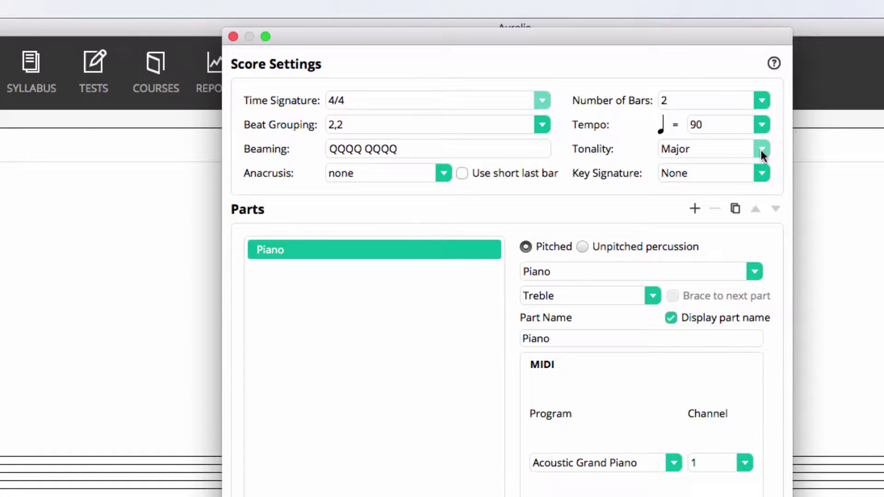
pyautogui.click(762, 174)
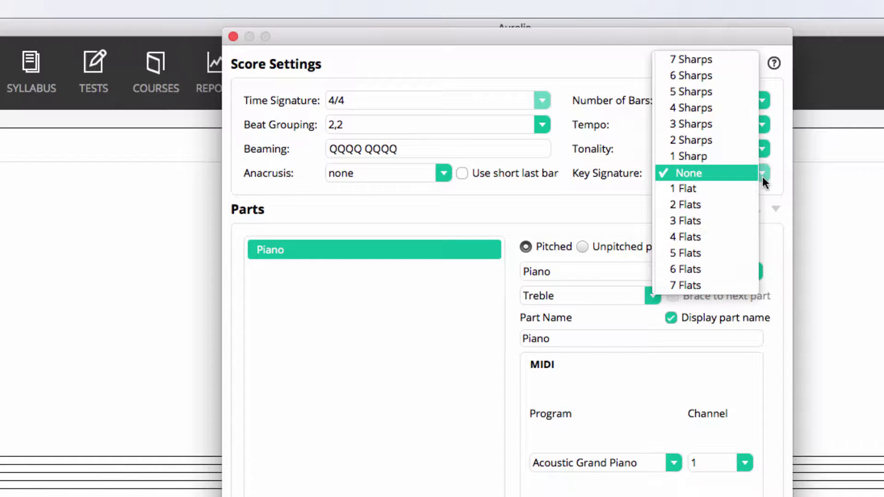
pyautogui.click(730, 143)
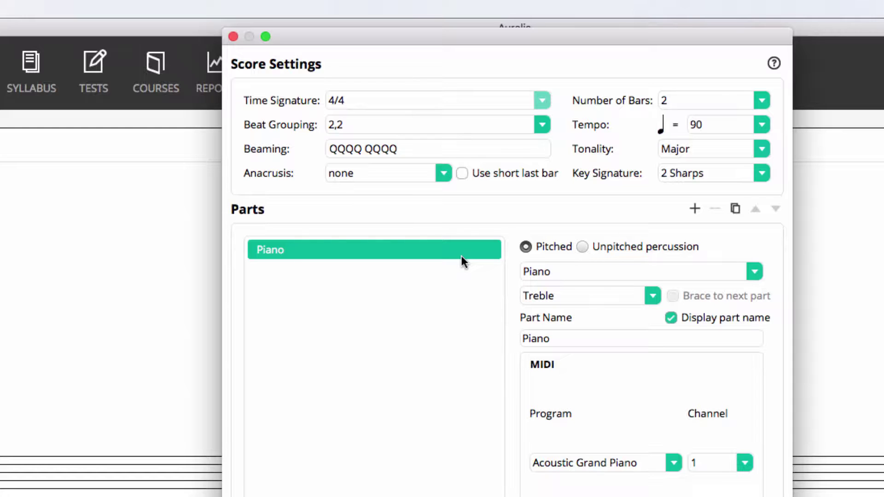
# Step: Change the single part's instrument from Piano to Flute in the Parts list
pyautogui.click(549, 272)
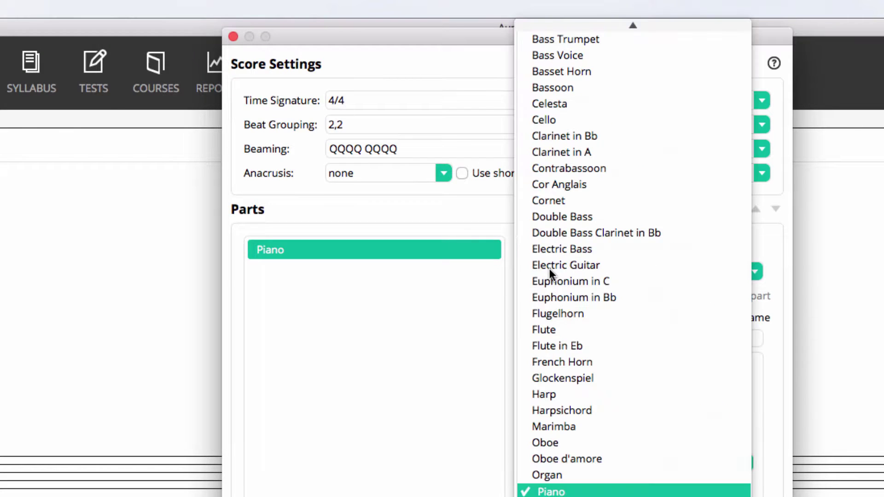
pyautogui.click(589, 331)
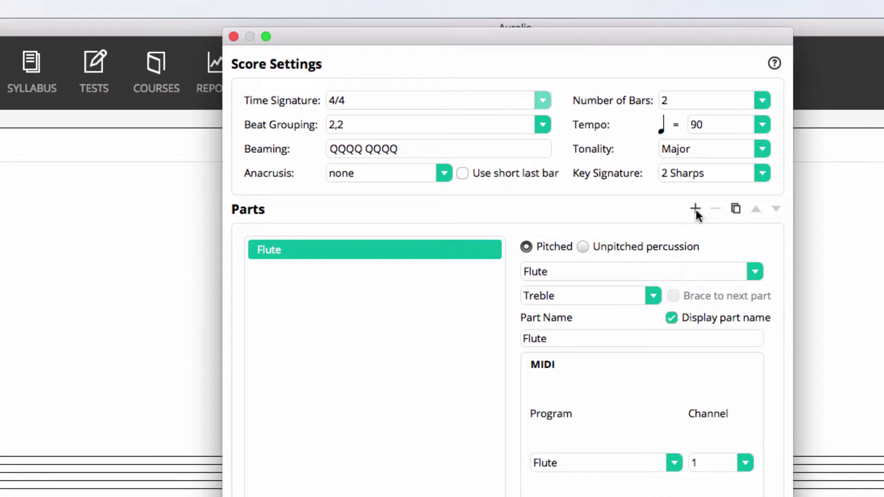
# Step: Add two braced Piano parts with the lower one in bass clef, then add a fourth part
pyautogui.click(696, 209)
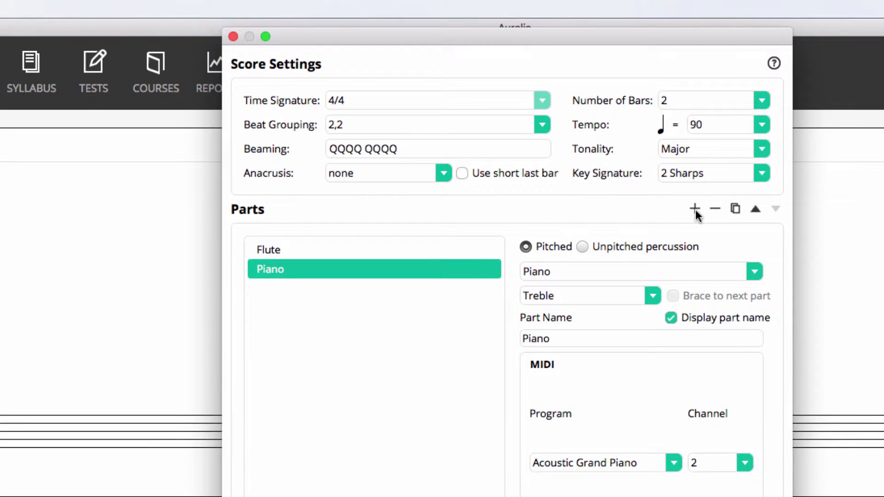
pyautogui.click(696, 210)
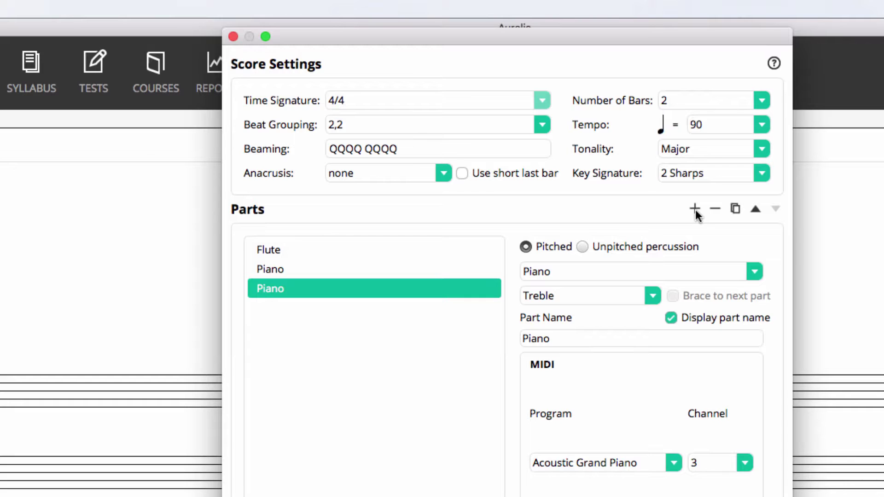
pyautogui.click(654, 295)
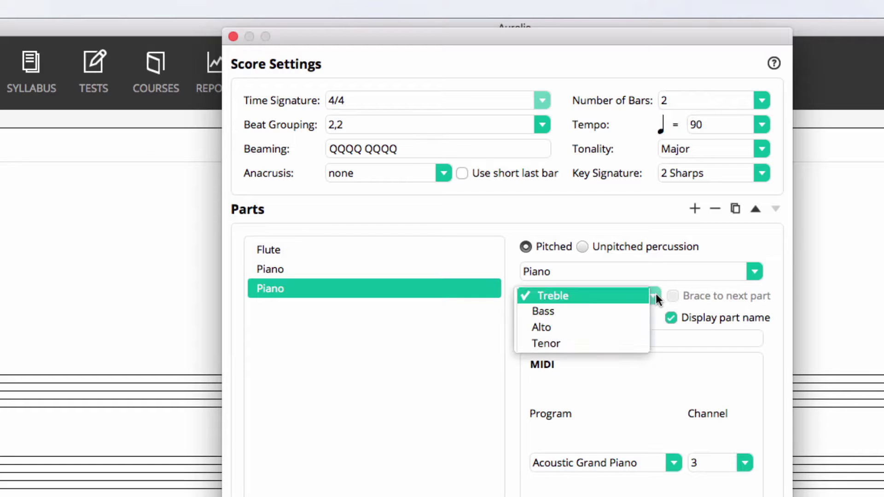
pyautogui.click(634, 313)
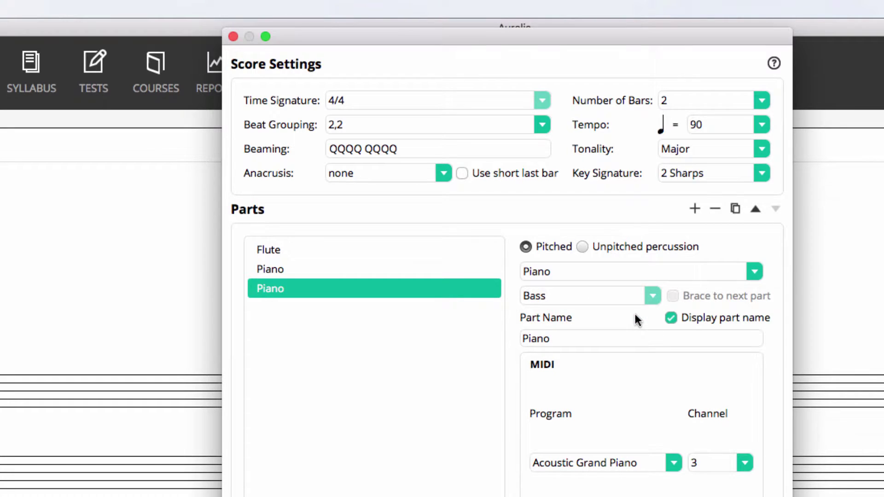
pyautogui.click(432, 267)
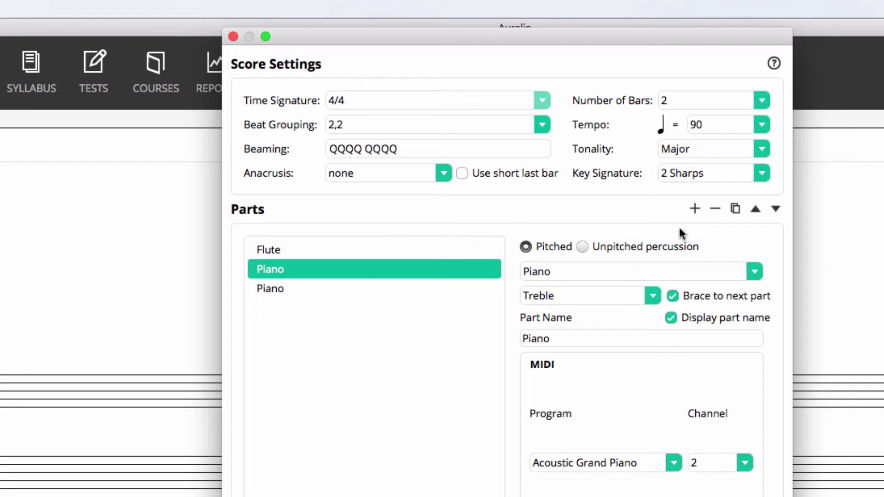
pyautogui.click(696, 209)
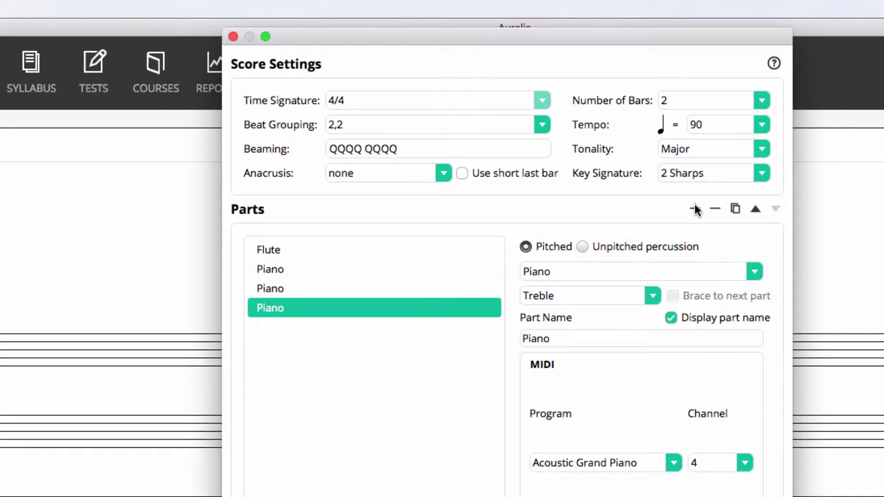
# Step: Make the fourth part unpitched percussion using Clave Sticks and close Score Settings
pyautogui.click(623, 249)
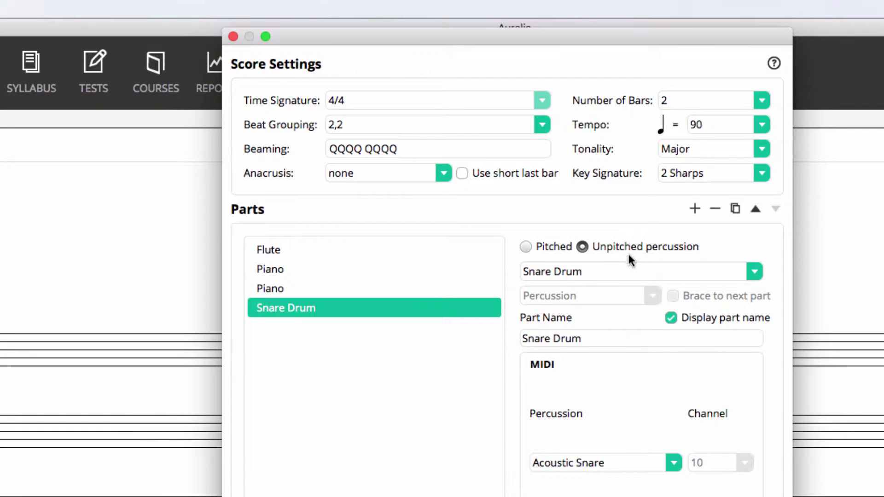
pyautogui.click(631, 271)
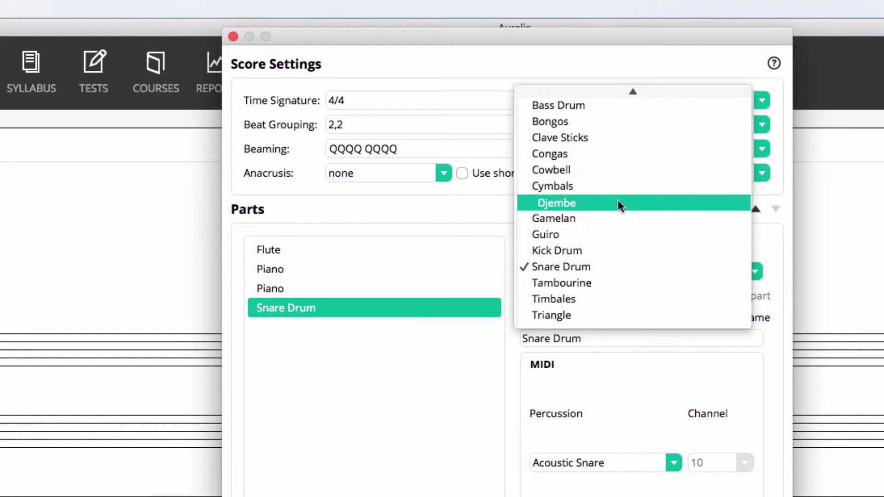
pyautogui.click(617, 139)
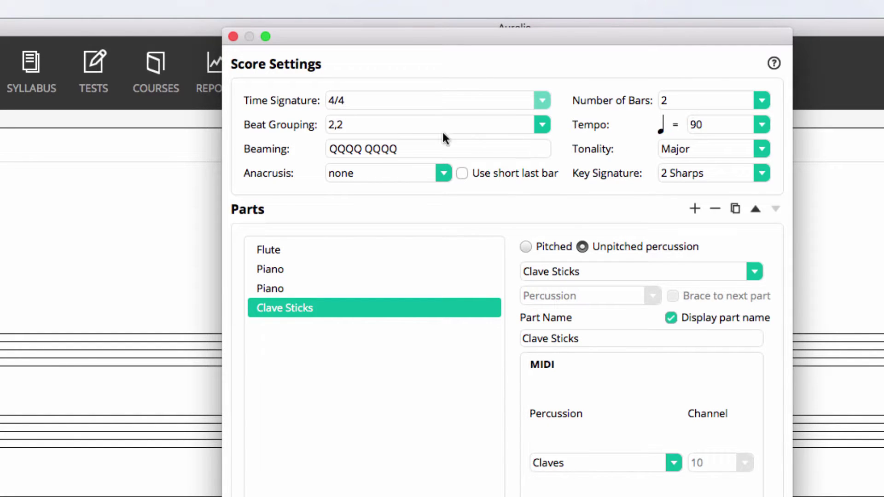
pyautogui.click(234, 36)
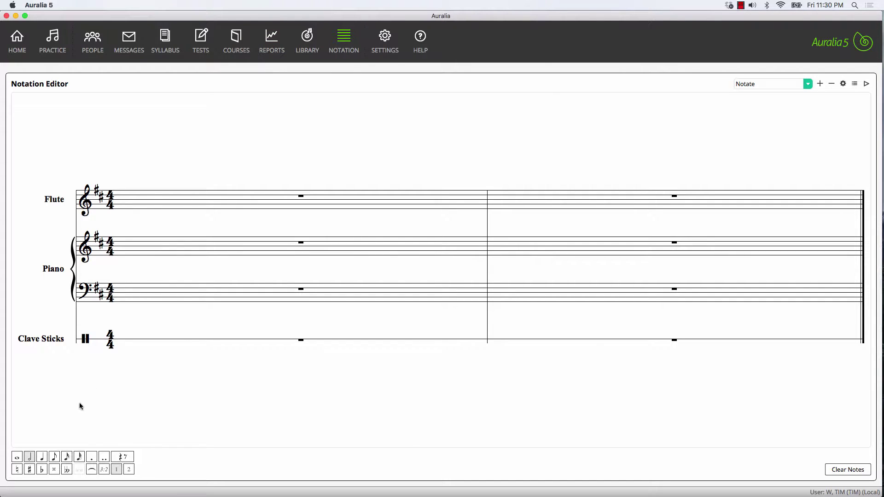
# Step: Fill the flute's first bar with eight eighth notes
pyautogui.click(54, 456)
pyautogui.click(145, 190)
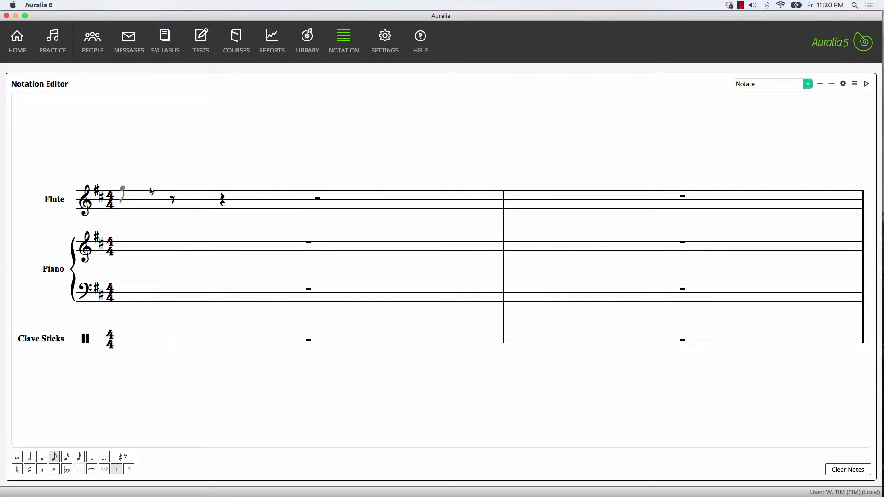
pyautogui.click(173, 191)
pyautogui.click(224, 194)
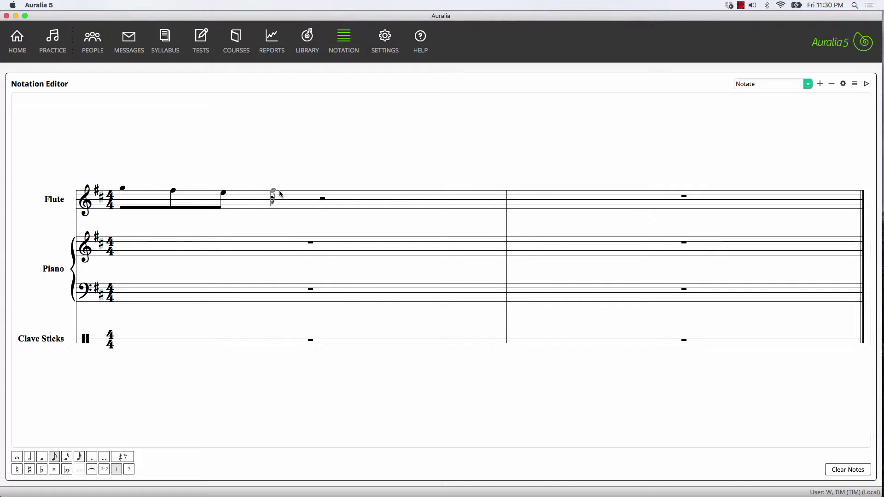
pyautogui.click(276, 195)
pyautogui.click(323, 198)
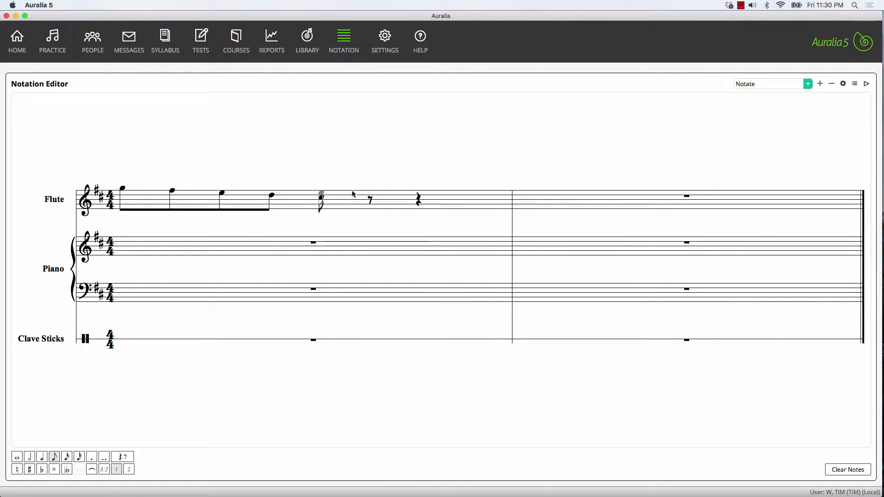
pyautogui.click(371, 195)
pyautogui.click(419, 189)
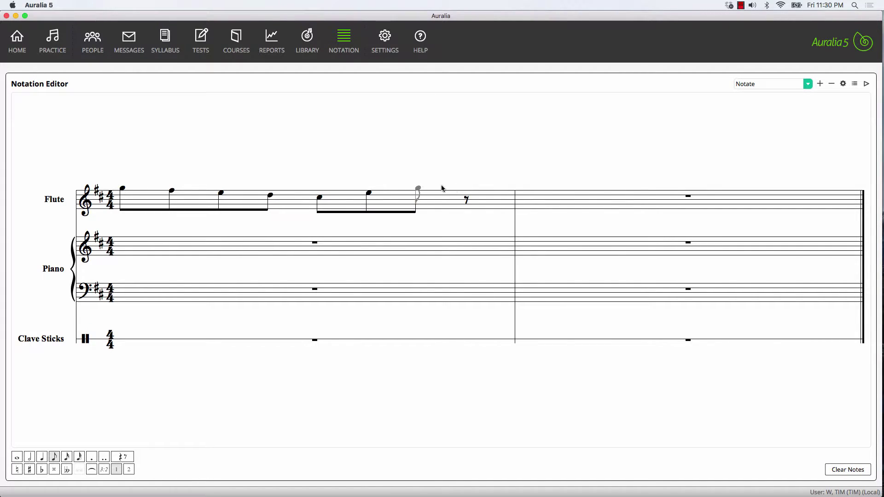
pyautogui.click(467, 184)
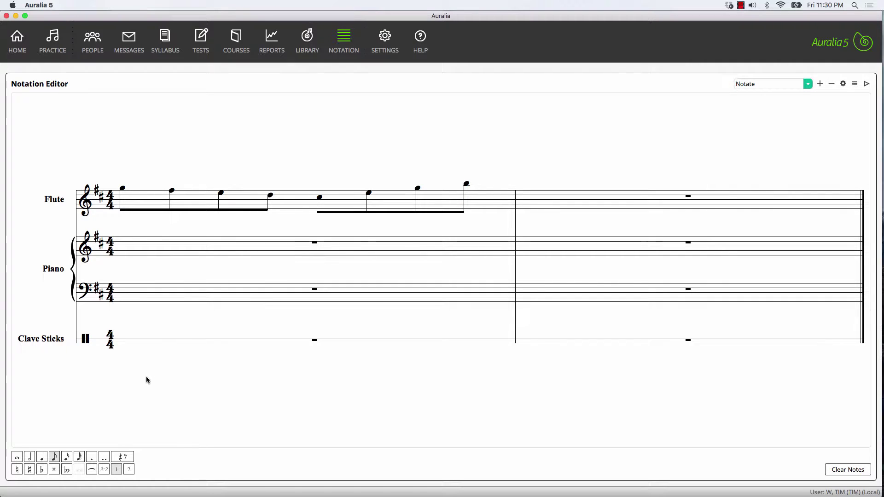
# Step: Add bar-2 whole notes: one for flute, one in piano bass, and a two-note treble chord
pyautogui.click(16, 457)
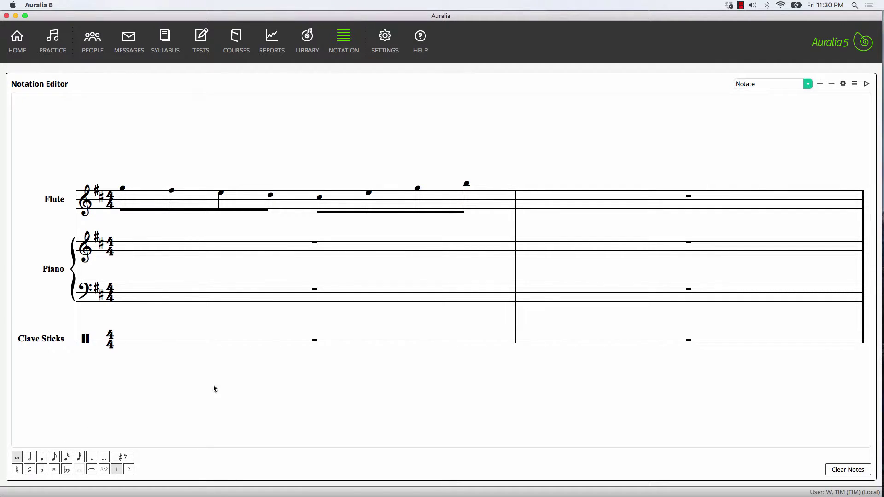
pyautogui.click(572, 188)
pyautogui.click(533, 296)
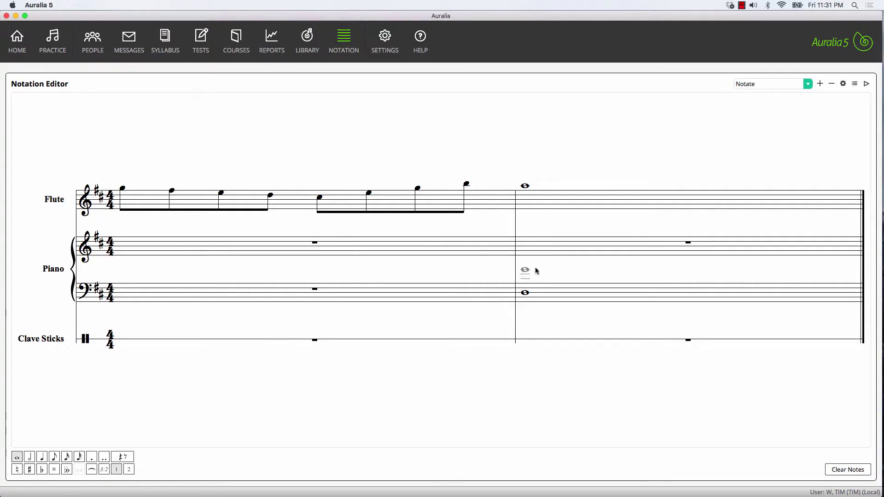
pyautogui.click(538, 249)
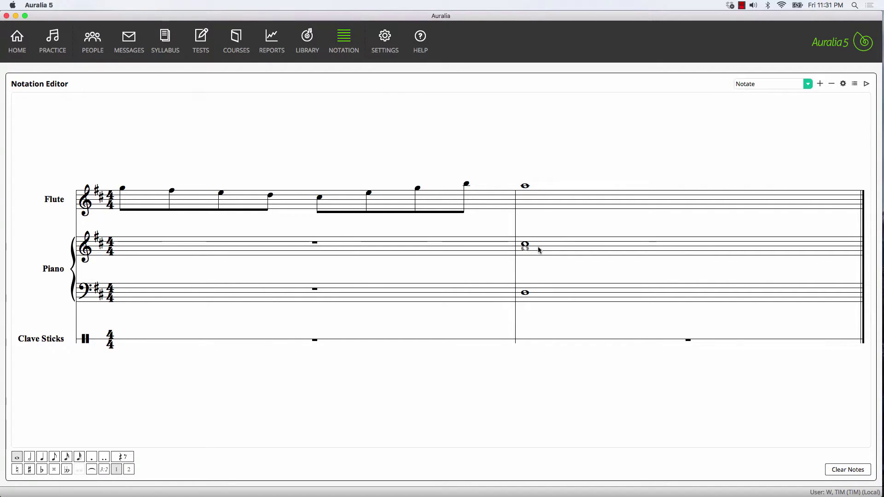
pyautogui.click(538, 251)
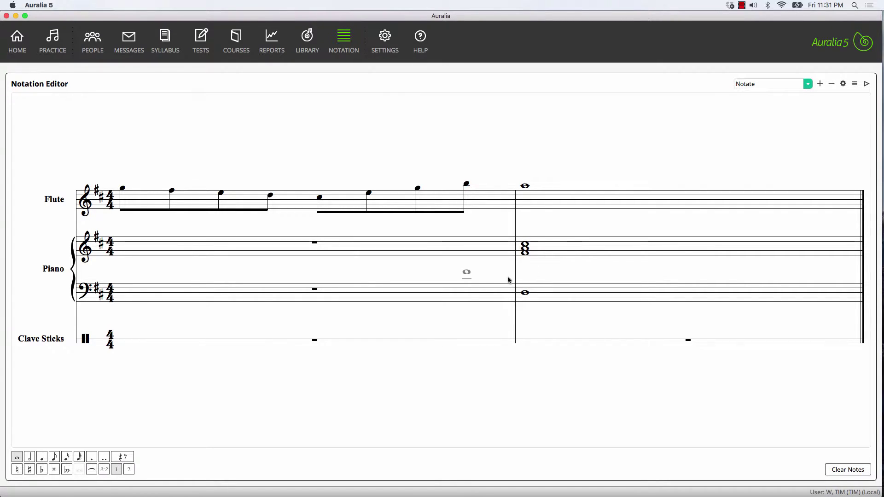
pyautogui.click(29, 457)
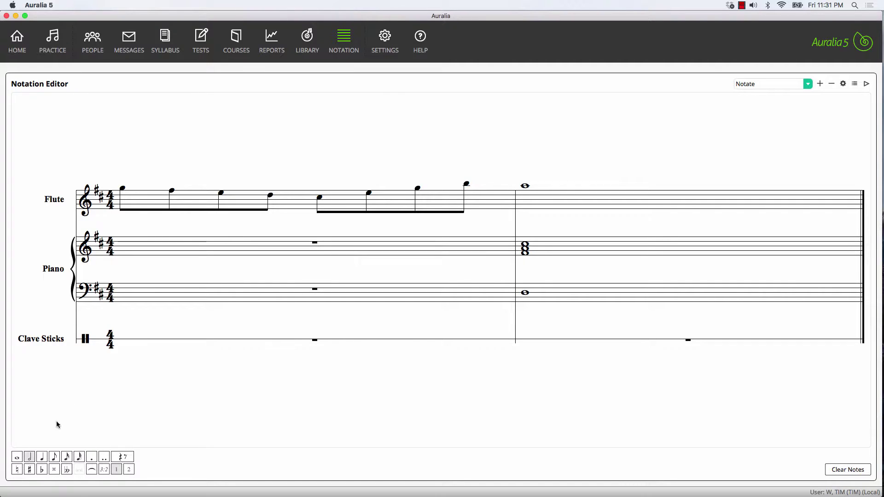
# Step: Put half-note chords on piano treble beats 1 and 3, with bass half notes beneath
pyautogui.click(143, 247)
pyautogui.click(144, 251)
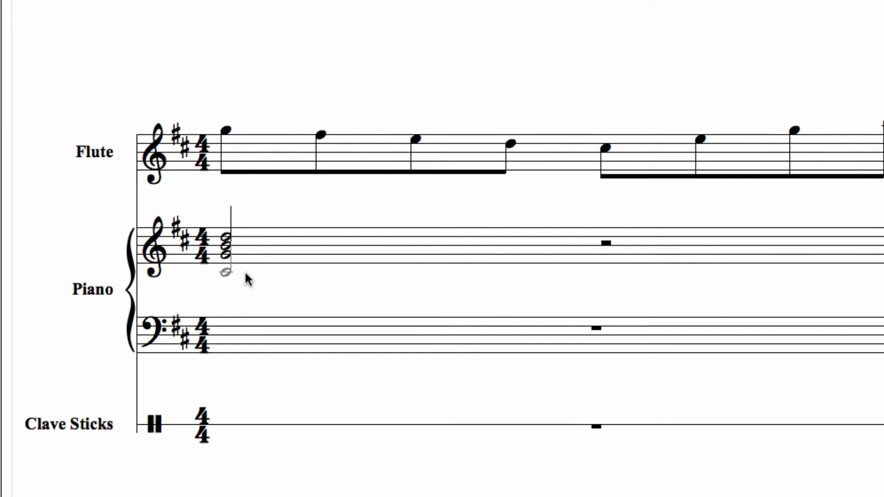
pyautogui.click(227, 252)
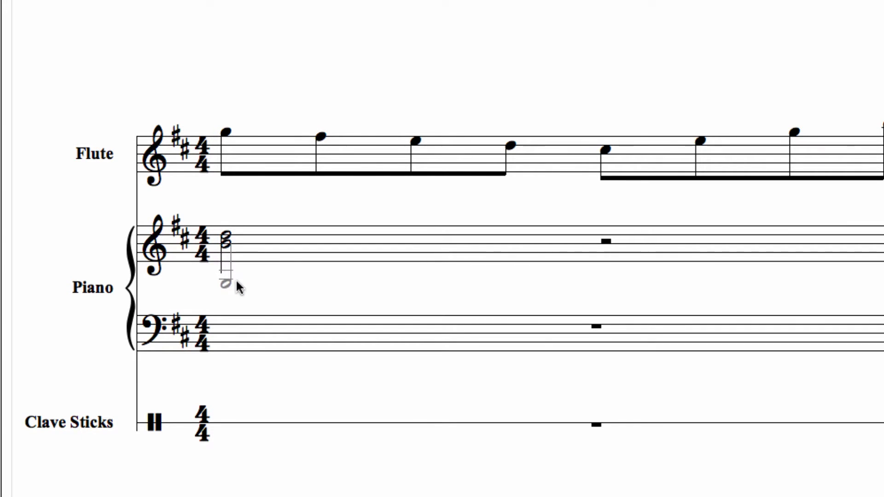
pyautogui.click(236, 254)
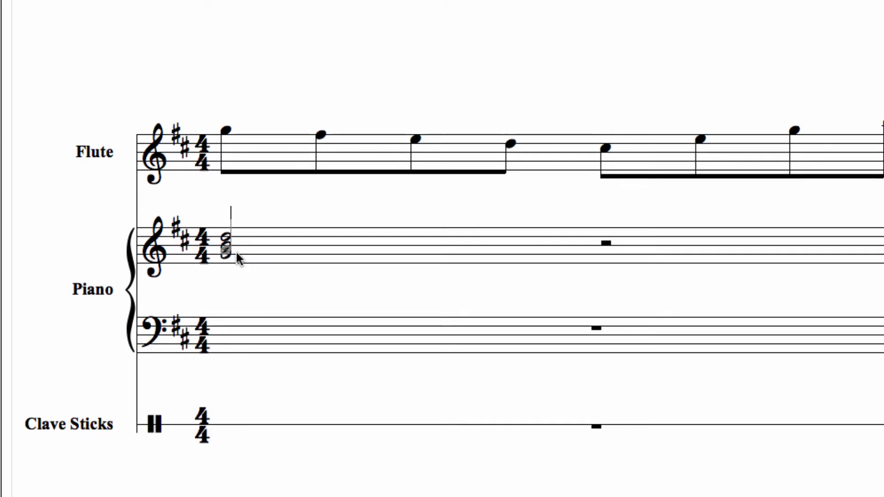
pyautogui.click(377, 253)
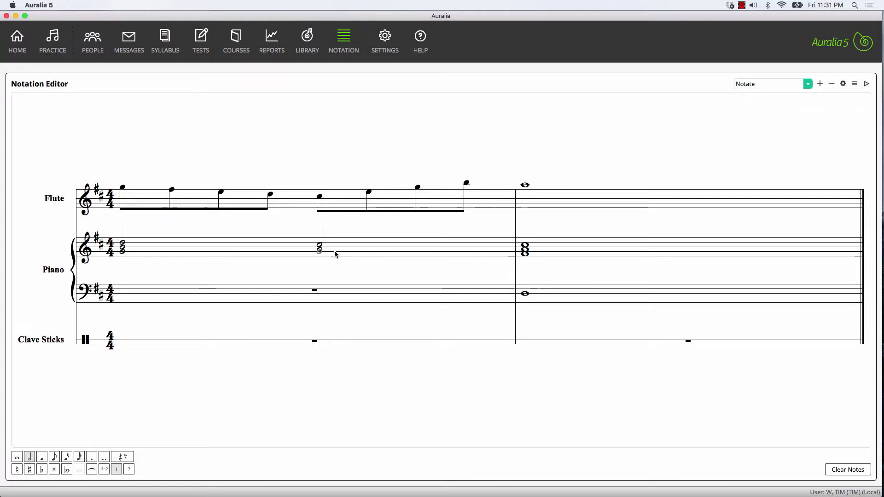
pyautogui.click(335, 253)
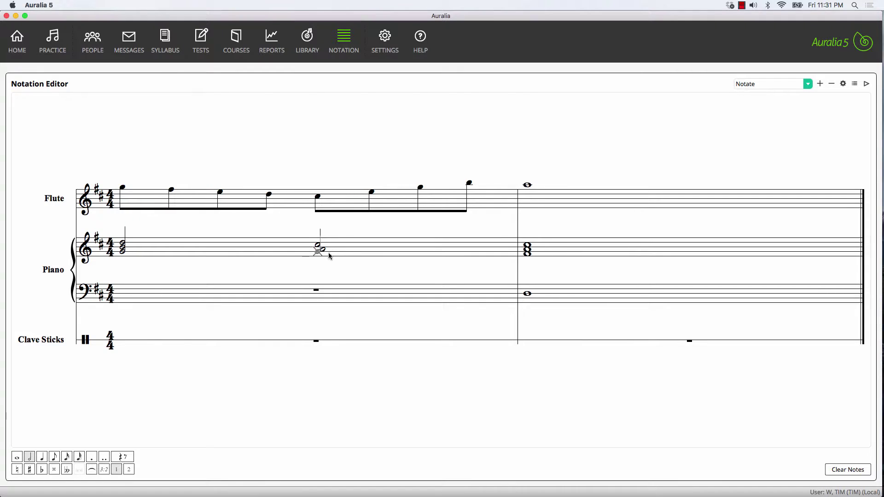
pyautogui.click(137, 293)
pyautogui.click(329, 300)
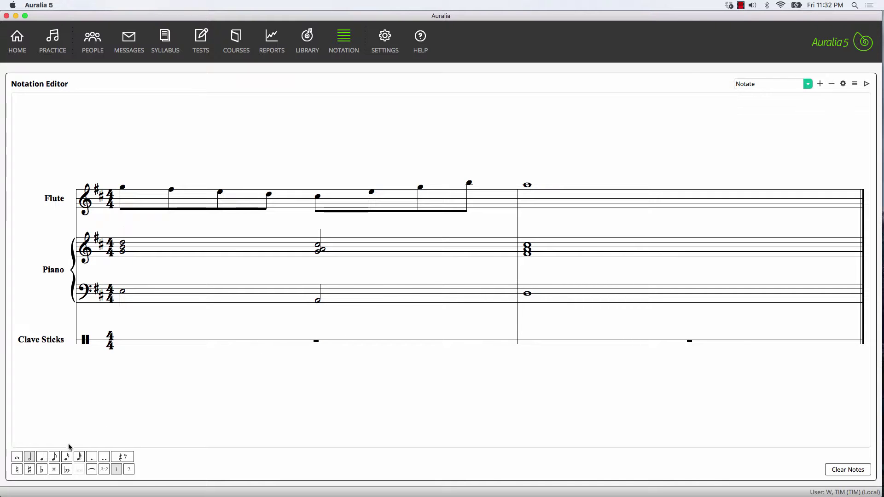
# Step: Write the Clave Sticks bar 1 rhythm: a quarter note followed by six eighth notes
pyautogui.click(42, 457)
pyautogui.click(122, 345)
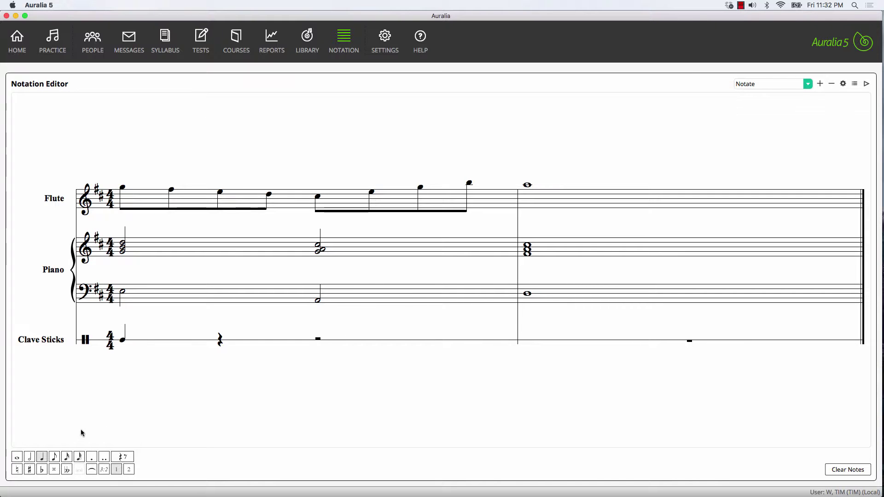
pyautogui.click(54, 458)
pyautogui.click(220, 343)
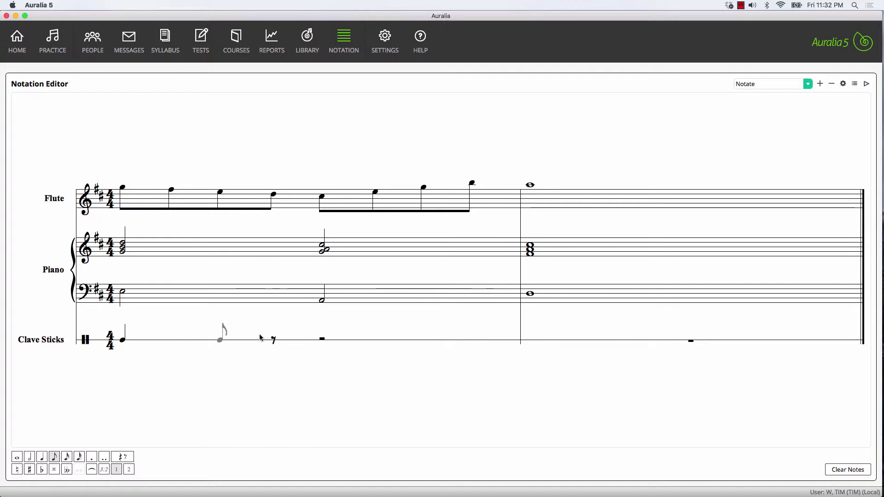
pyautogui.click(269, 343)
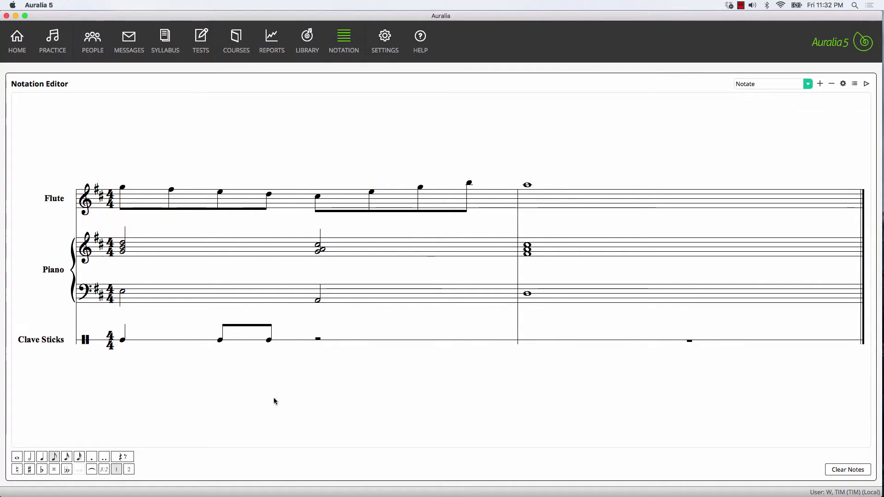
pyautogui.click(317, 341)
pyautogui.click(371, 341)
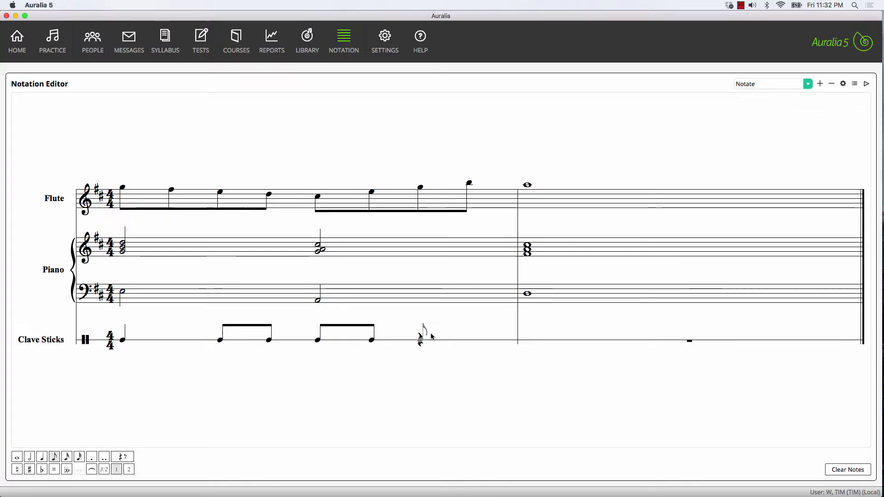
pyautogui.click(420, 341)
pyautogui.click(469, 343)
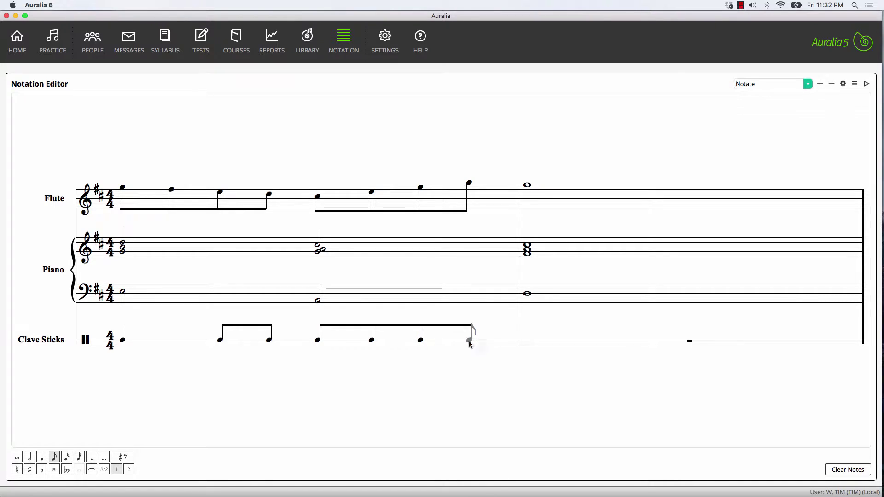
# Step: Add Clave Sticks quarter notes on beats 1 and 3 of bar 2 and play the score
pyautogui.click(41, 457)
pyautogui.click(561, 335)
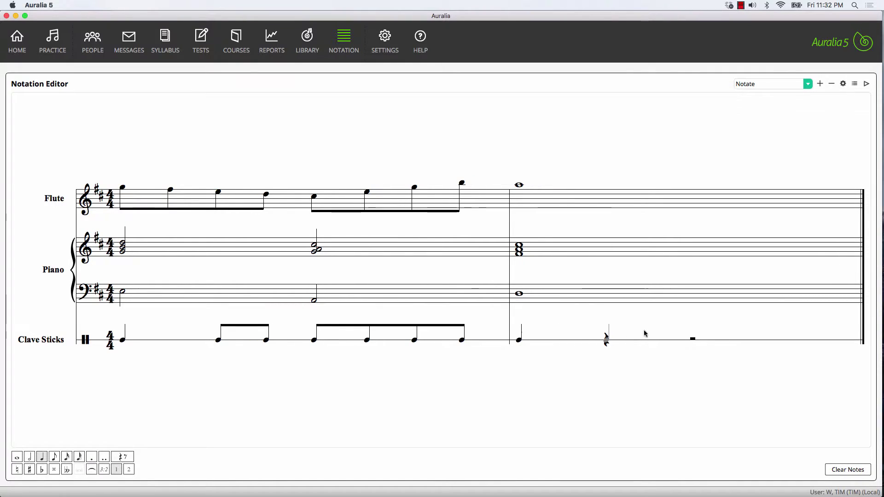
pyautogui.click(706, 331)
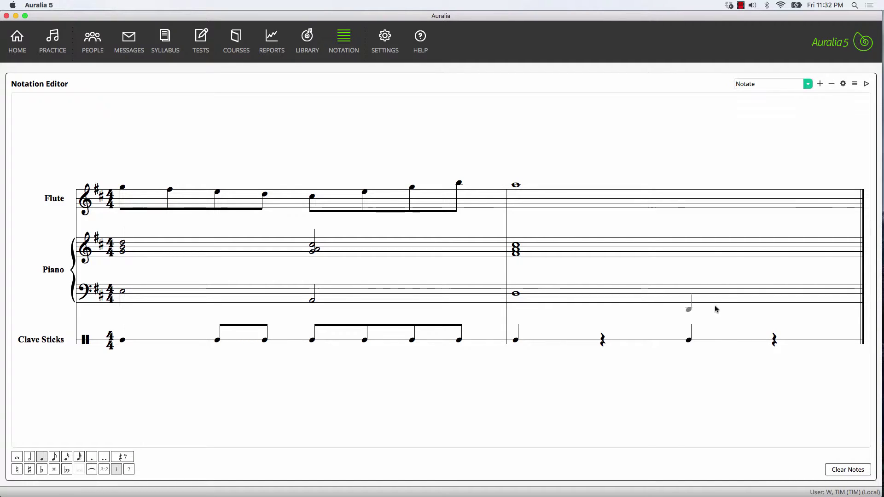
pyautogui.click(866, 85)
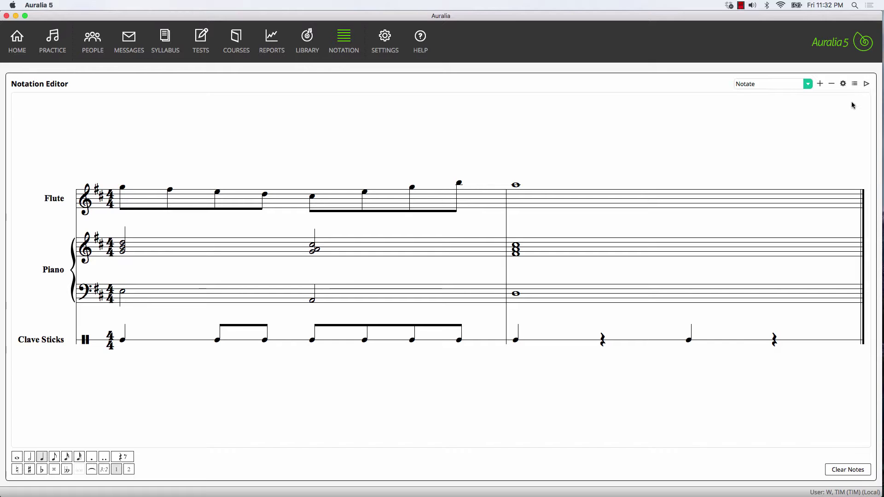
# Step: Switch to 'Notate - single notes' mode, try flute notes in bar 2, then restore its whole note
pyautogui.click(808, 85)
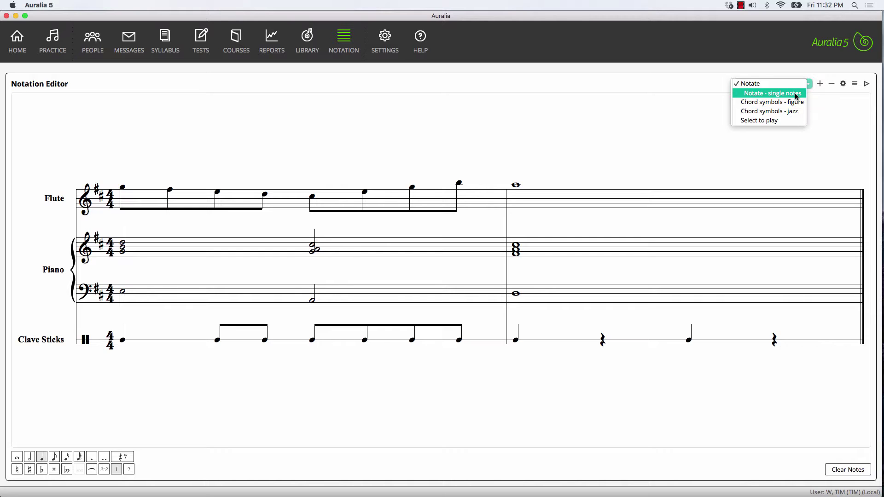
pyautogui.click(796, 93)
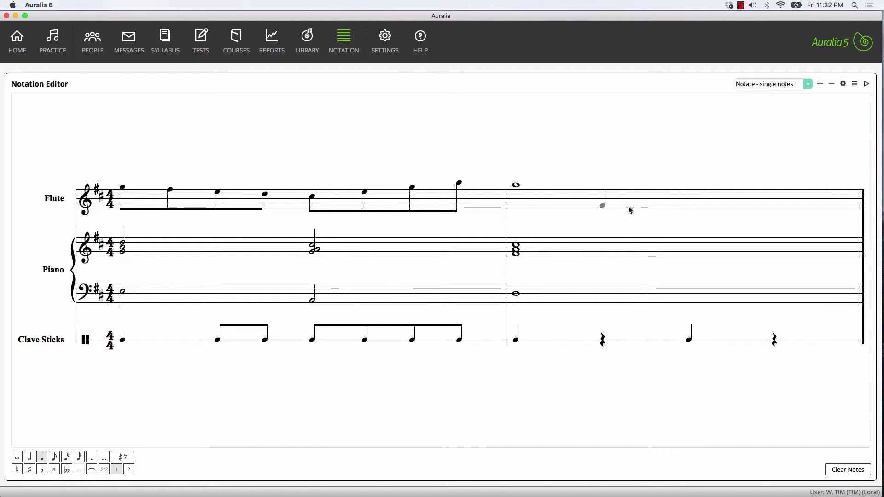
pyautogui.click(543, 201)
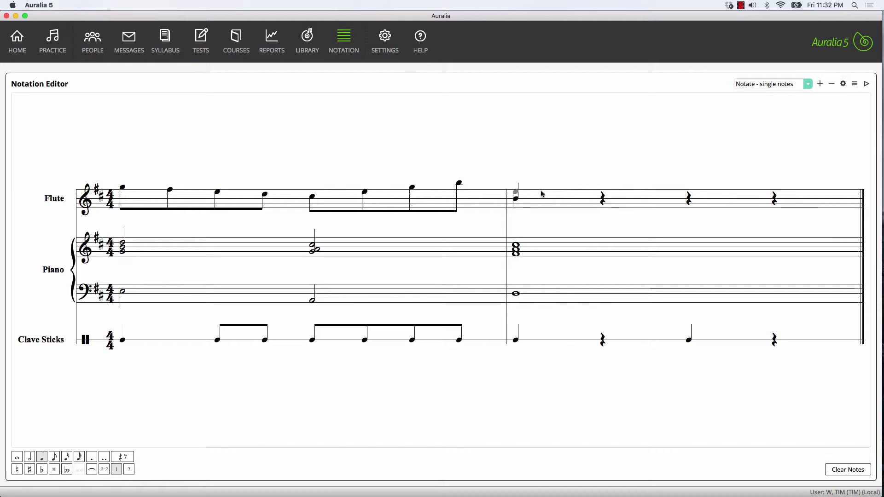
pyautogui.click(541, 194)
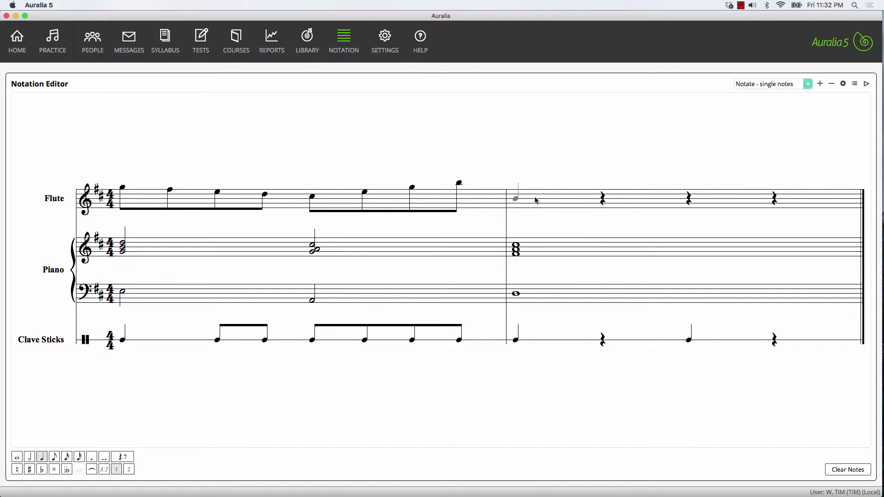
pyautogui.click(536, 213)
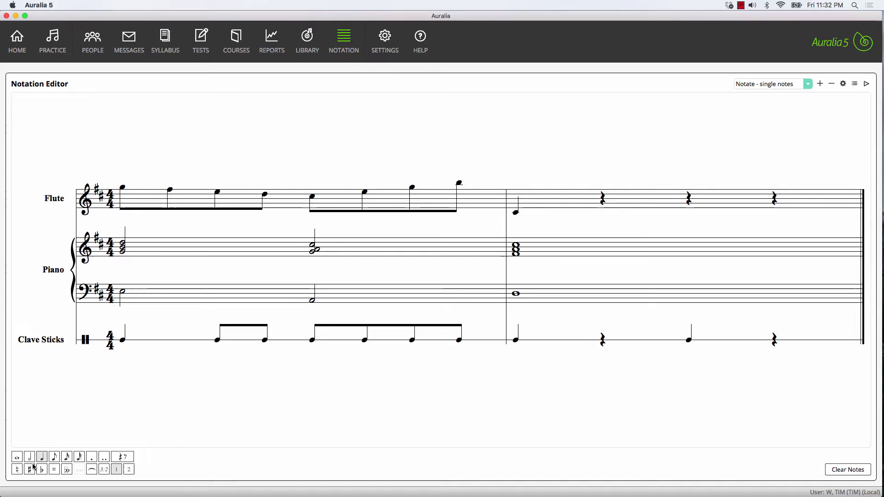
pyautogui.click(16, 457)
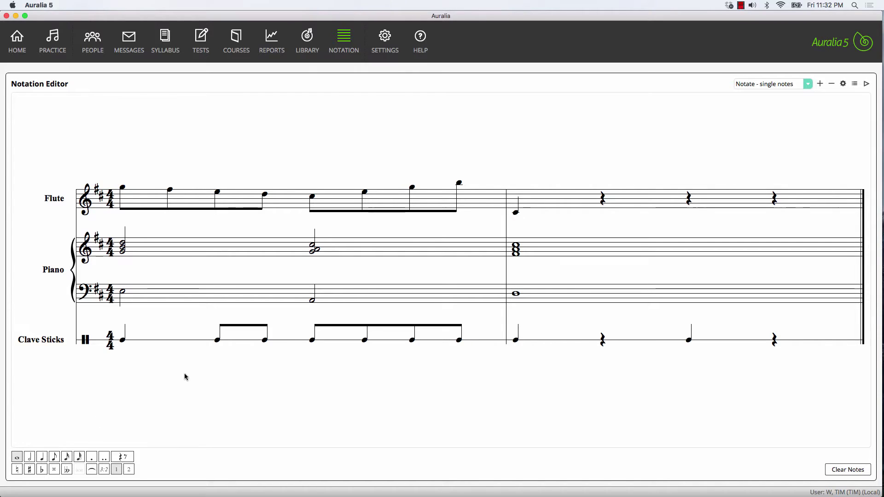
pyautogui.click(565, 187)
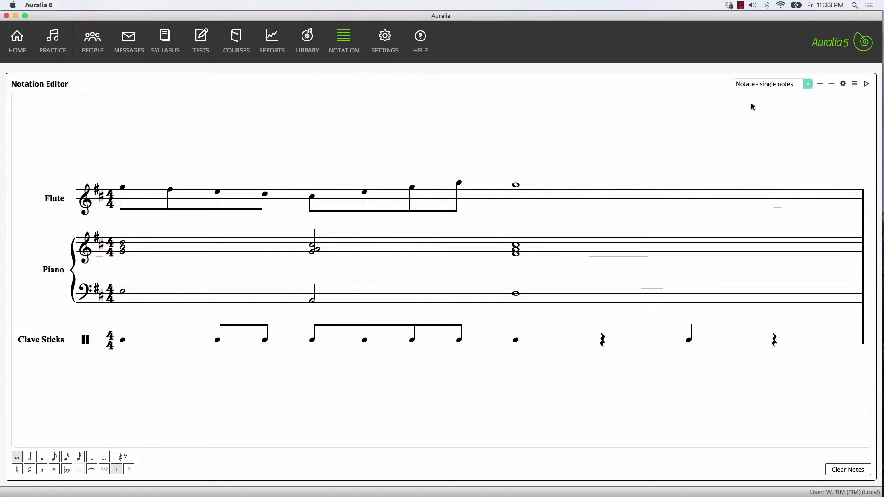
# Step: In 'Chord symbols - figured' mode, enter ii7 on beat 1, V7 on beat 3 and I in bar 2
pyautogui.click(802, 84)
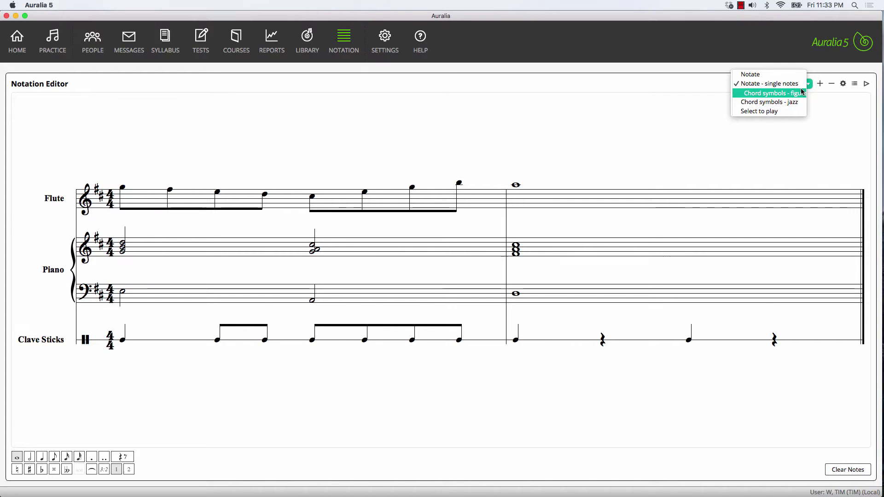
pyautogui.click(783, 93)
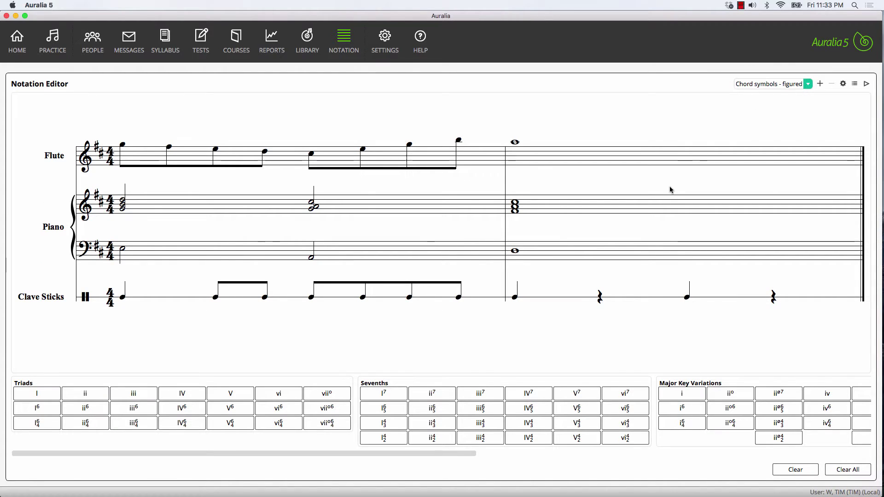
pyautogui.click(123, 323)
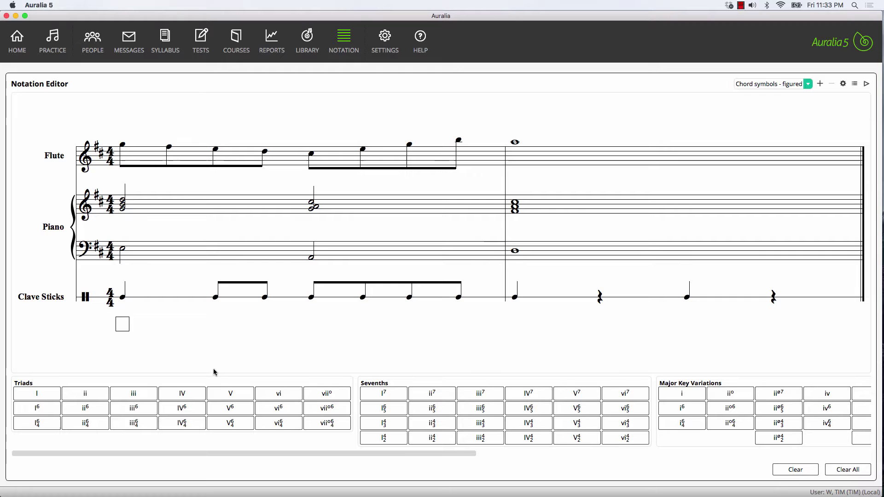
pyautogui.click(438, 394)
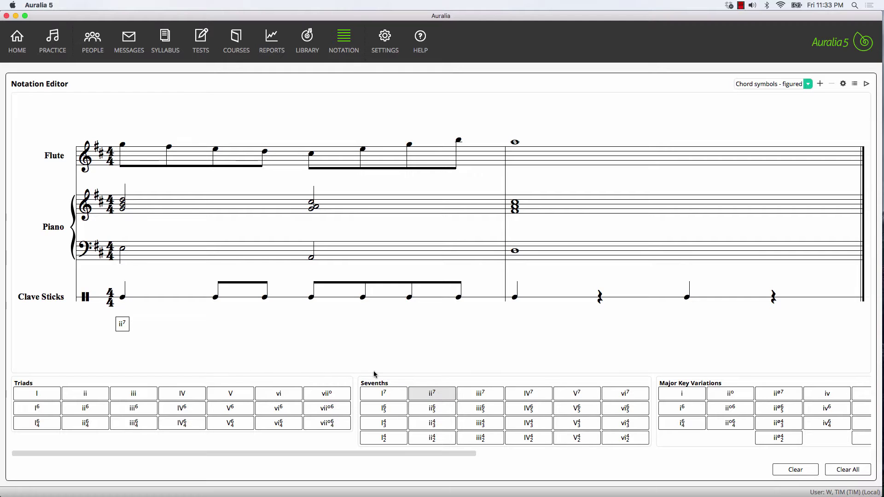
pyautogui.click(312, 323)
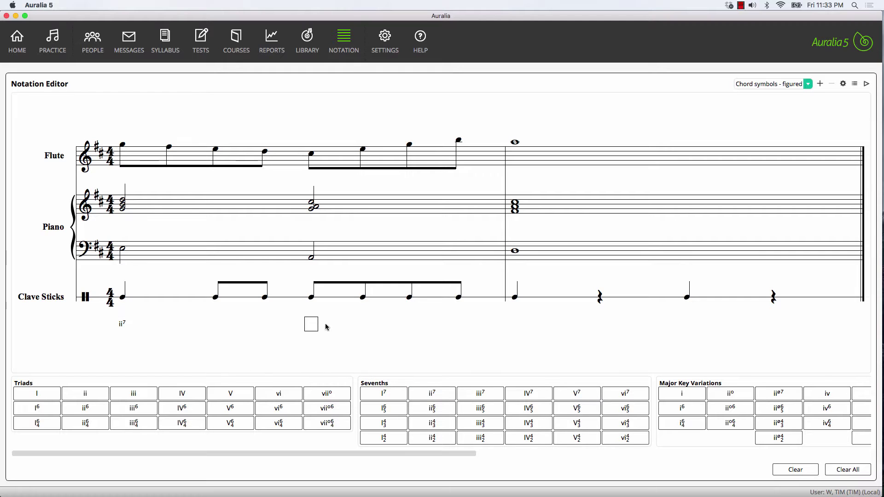
pyautogui.click(571, 394)
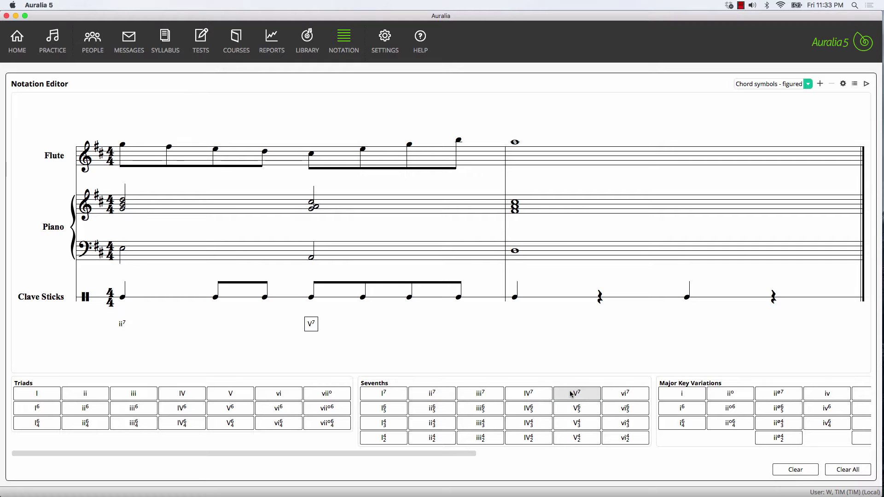
pyautogui.click(517, 316)
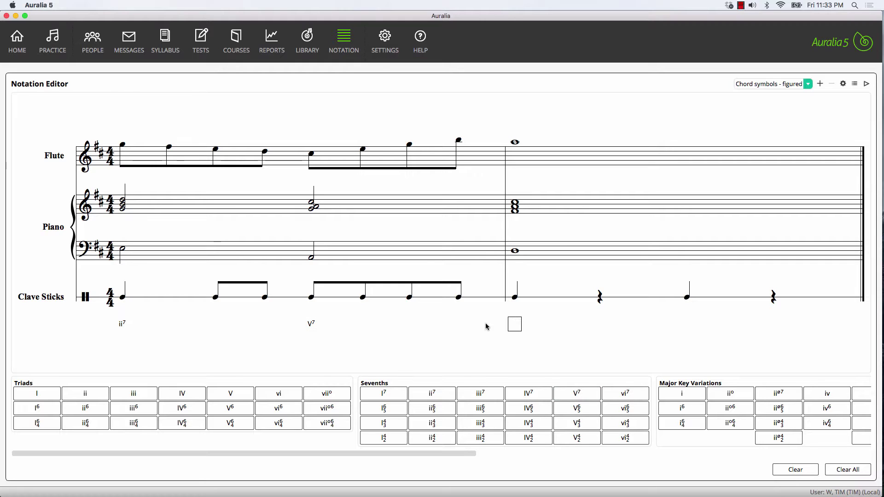
pyautogui.click(48, 395)
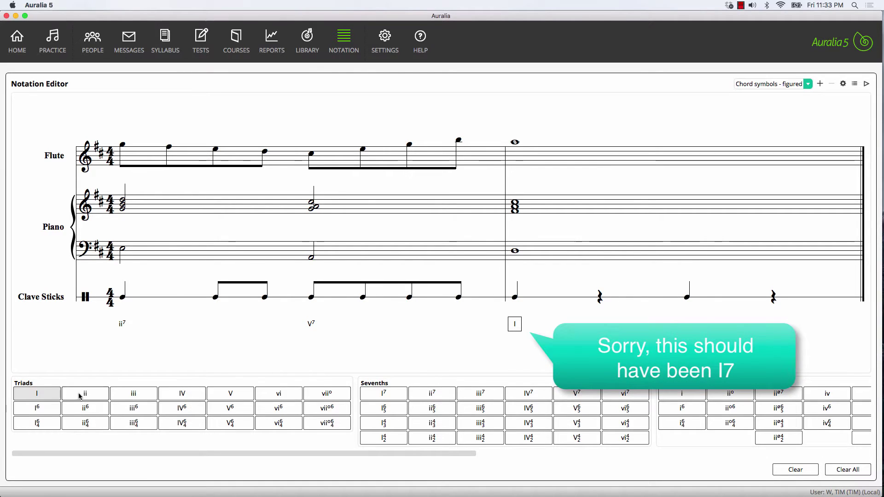
# Step: In 'Chord symbols - jazz' mode, enter Emin7 and A7 in bar 1 and DMaj7 in bar 2
pyautogui.click(807, 84)
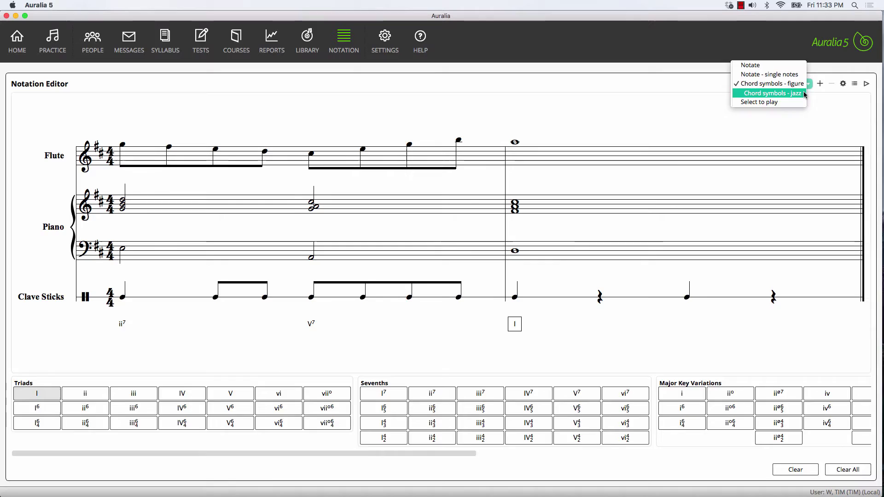
pyautogui.click(782, 93)
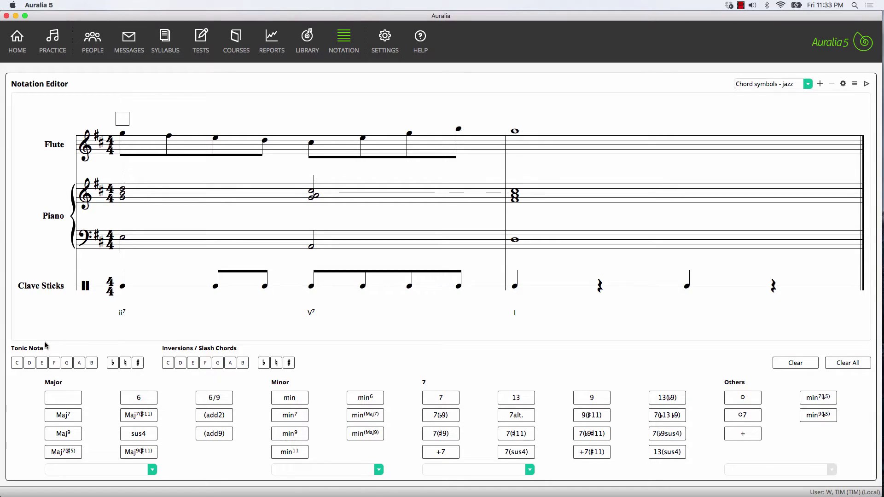
pyautogui.click(42, 362)
pyautogui.click(125, 362)
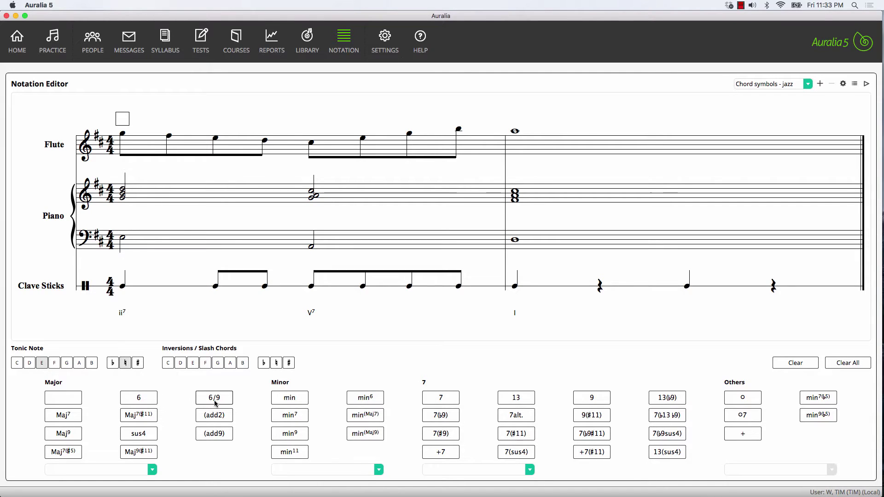
pyautogui.click(284, 415)
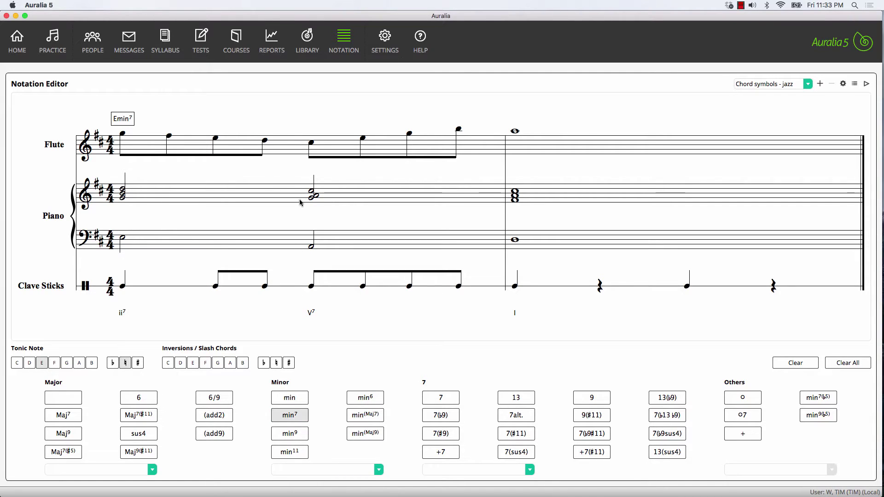
pyautogui.click(309, 120)
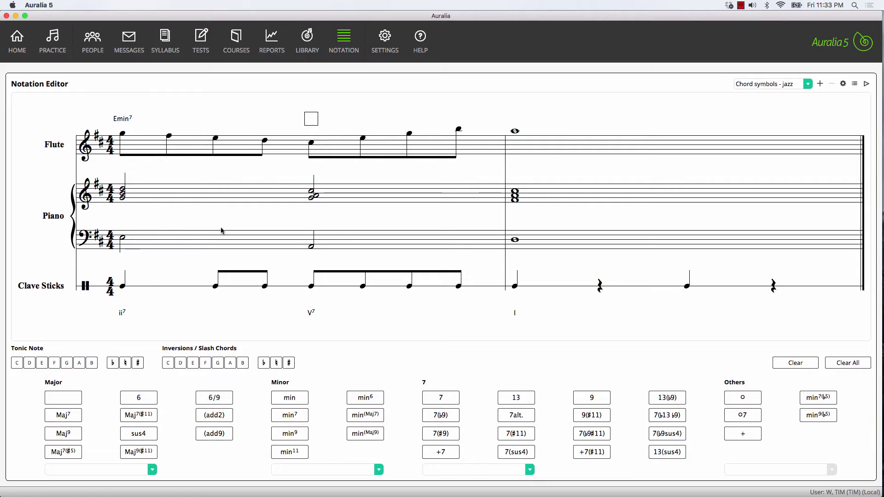
pyautogui.click(79, 363)
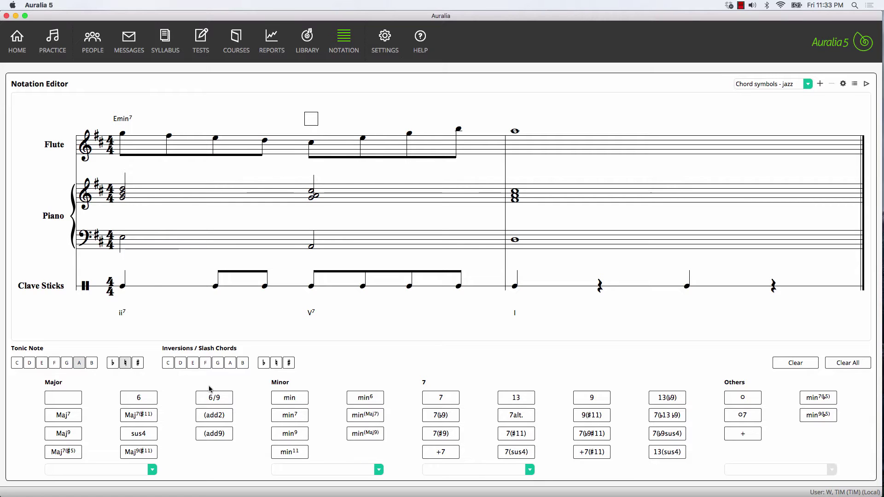
pyautogui.click(438, 397)
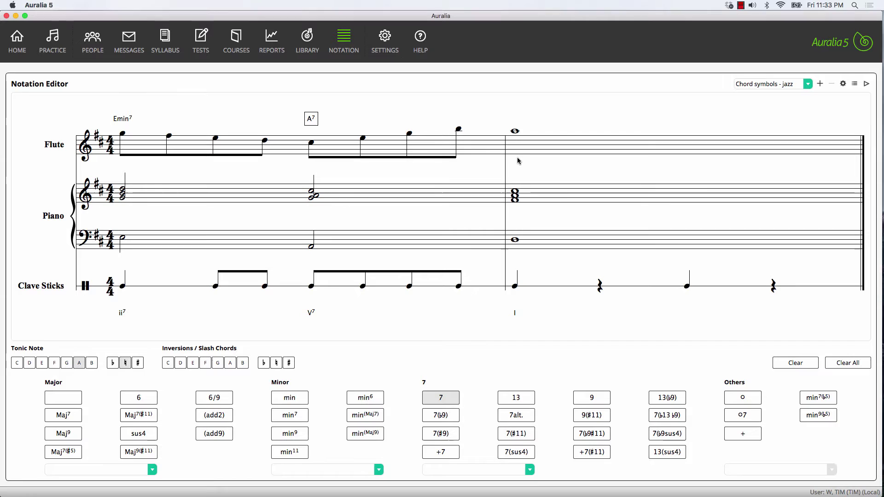
pyautogui.click(512, 122)
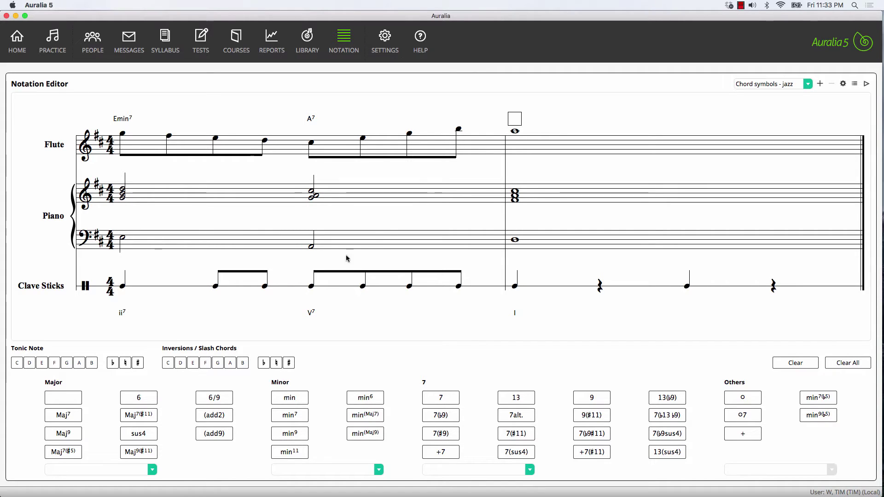
pyautogui.click(29, 364)
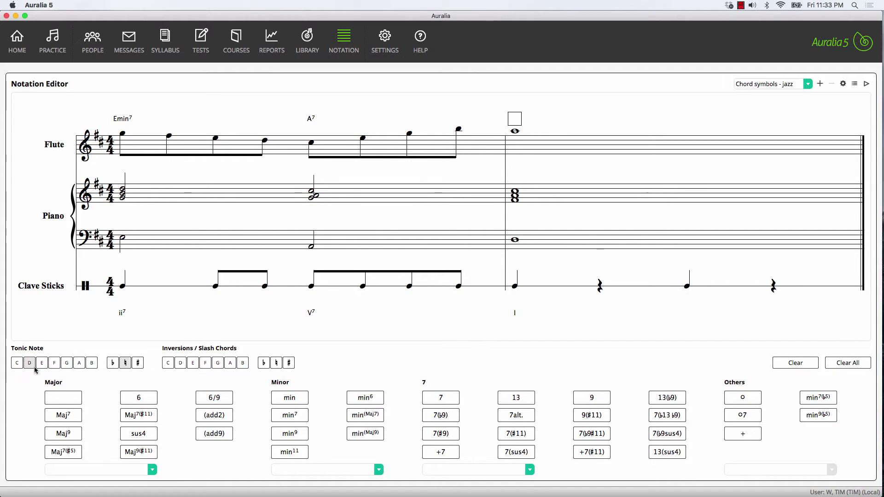
pyautogui.click(67, 420)
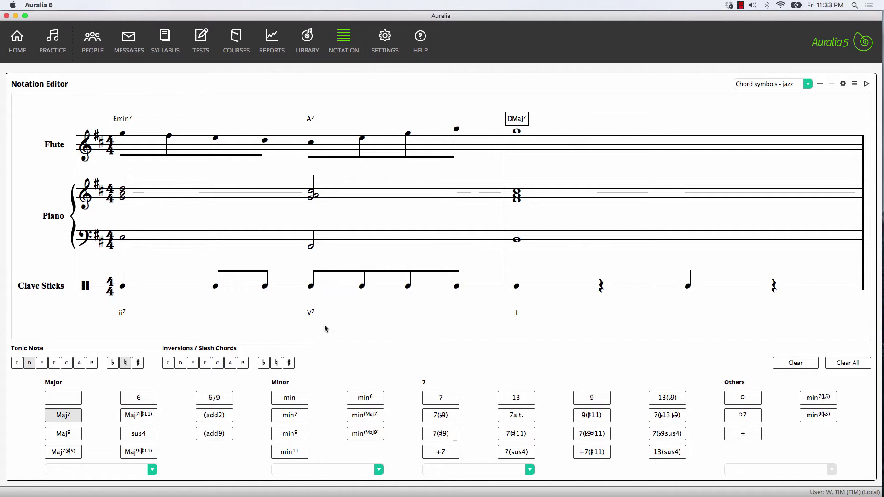
# Step: Change the editor mode from chord entry to 'Select to play'
pyautogui.click(792, 84)
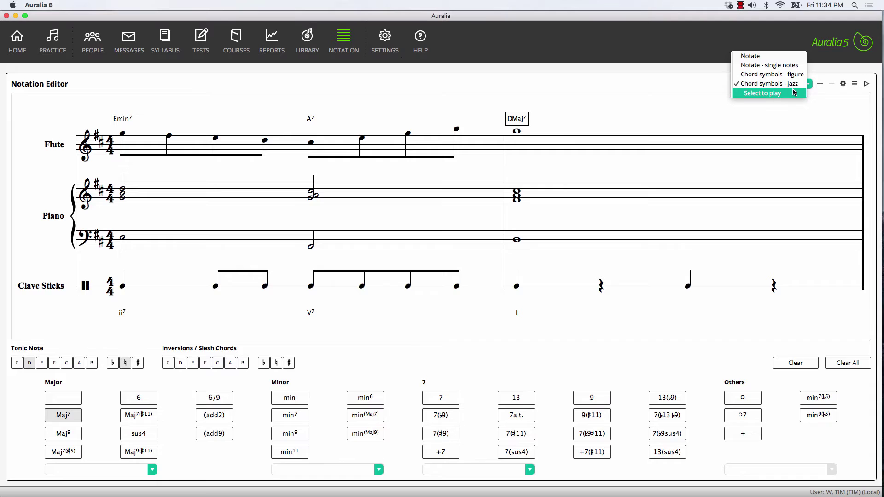
pyautogui.click(792, 93)
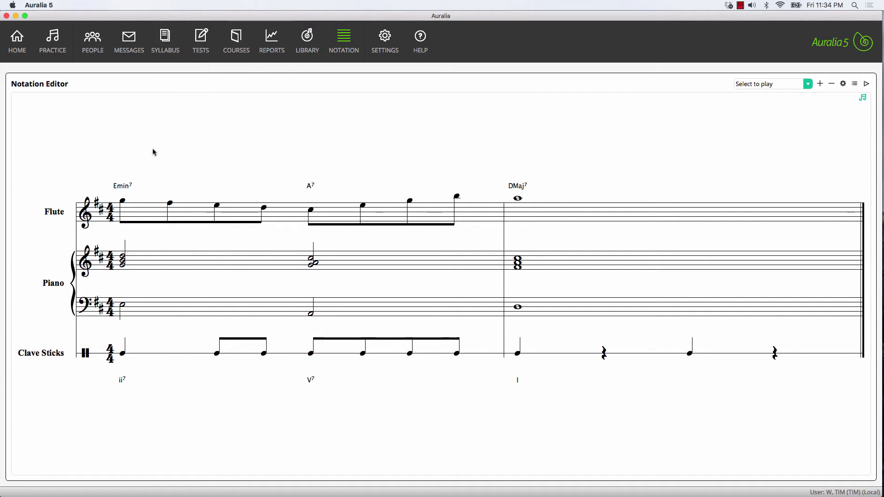
# Step: Save the score to the library as 'Piece 1', reviewing the advanced notation properties
pyautogui.click(856, 85)
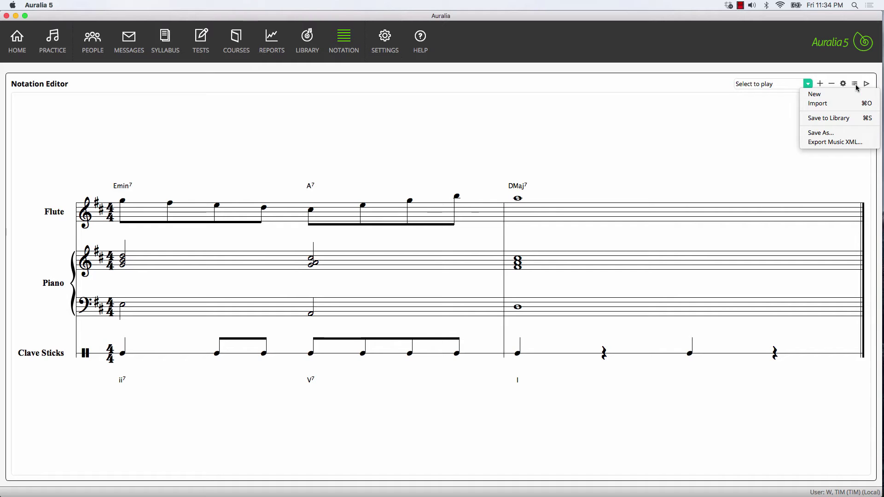
pyautogui.click(854, 119)
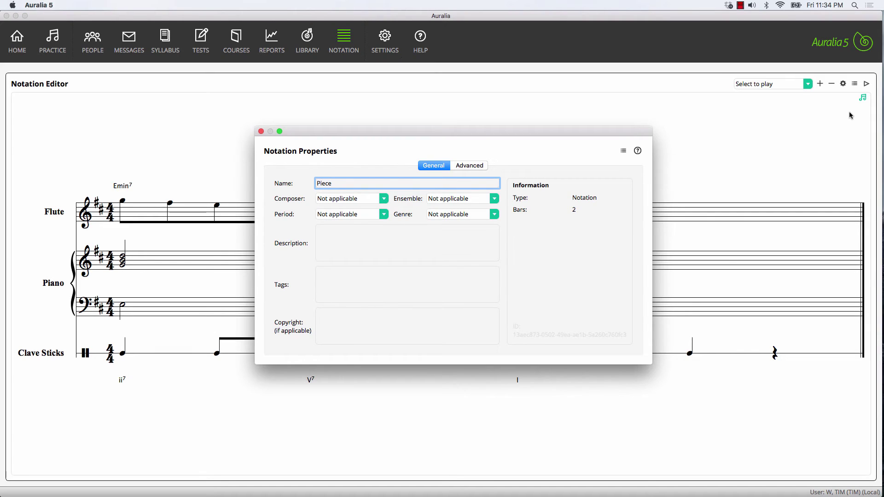
pyautogui.write('Piece 1')
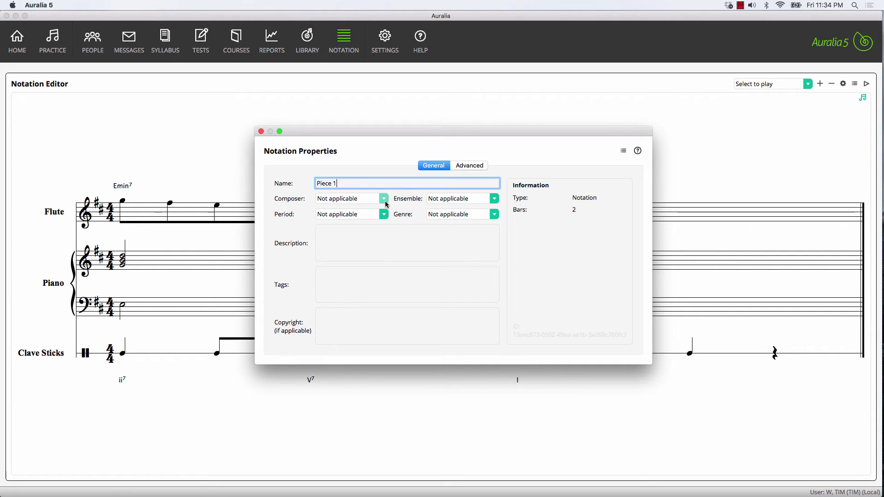
pyautogui.click(469, 168)
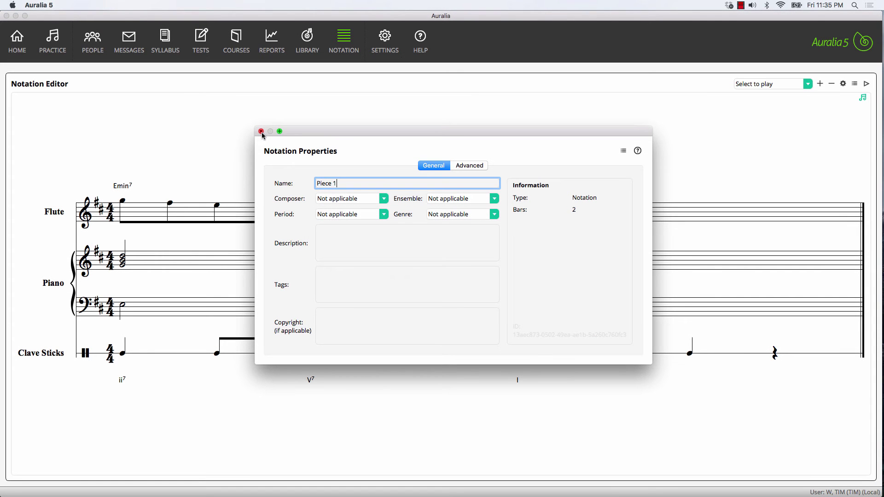
pyautogui.click(261, 132)
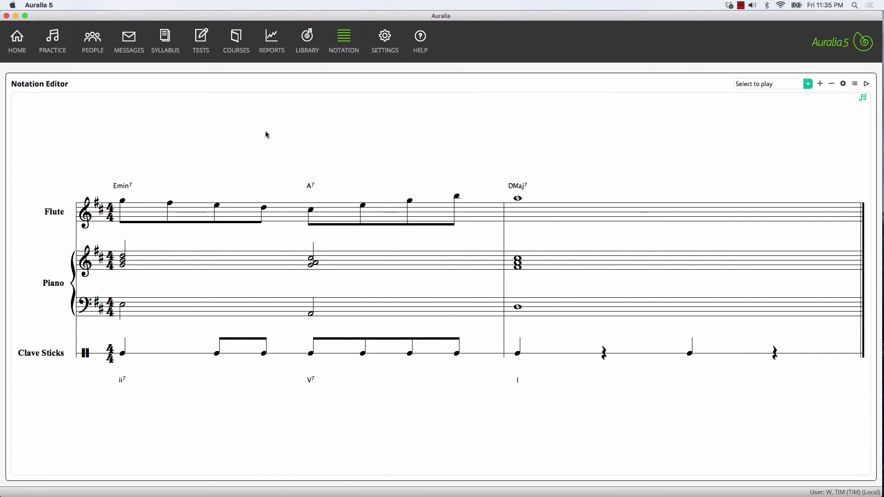
pyautogui.click(306, 42)
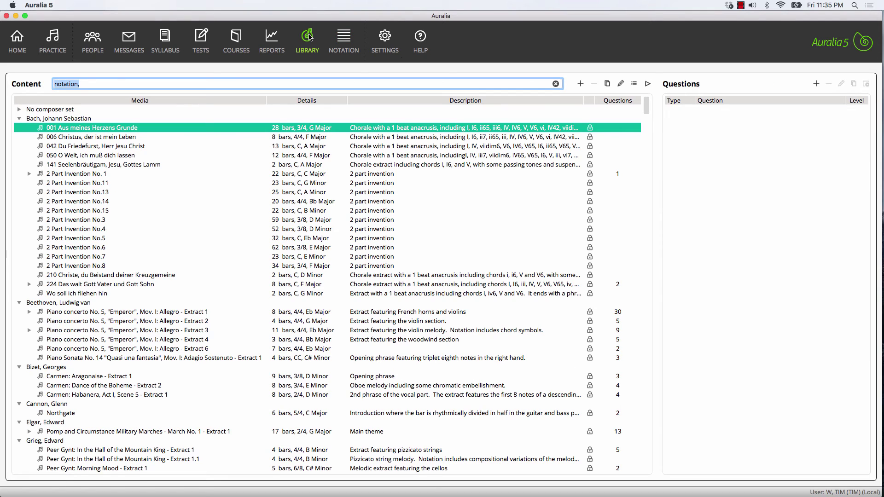
pyautogui.write('piece')
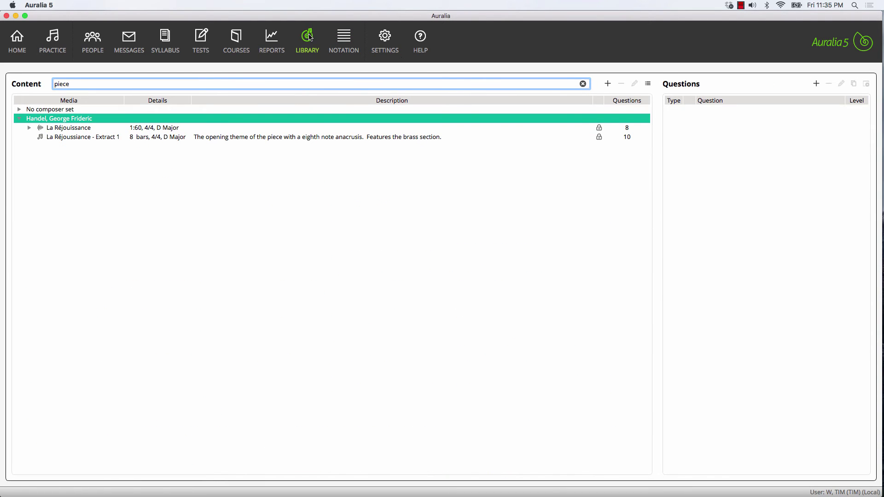
pyautogui.doubleClick(83, 109)
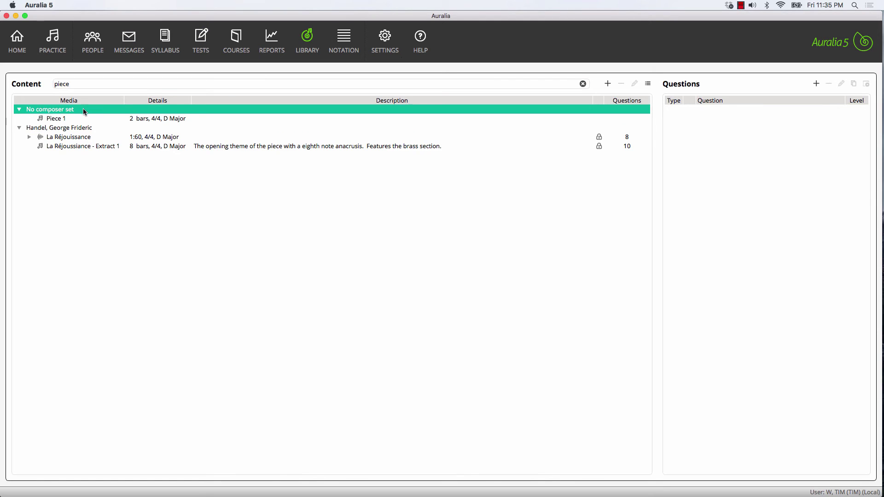
pyautogui.click(89, 119)
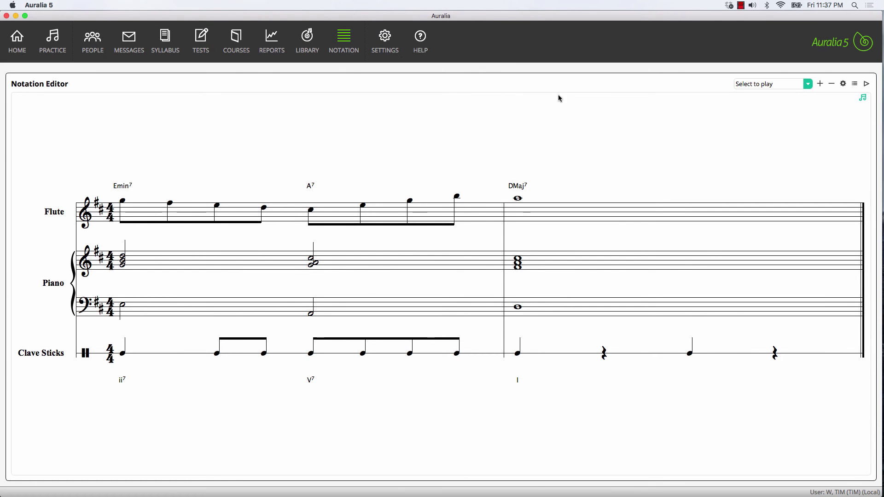
# Step: Open the file options menu beside the play button for the Piece 1 score
pyautogui.click(857, 86)
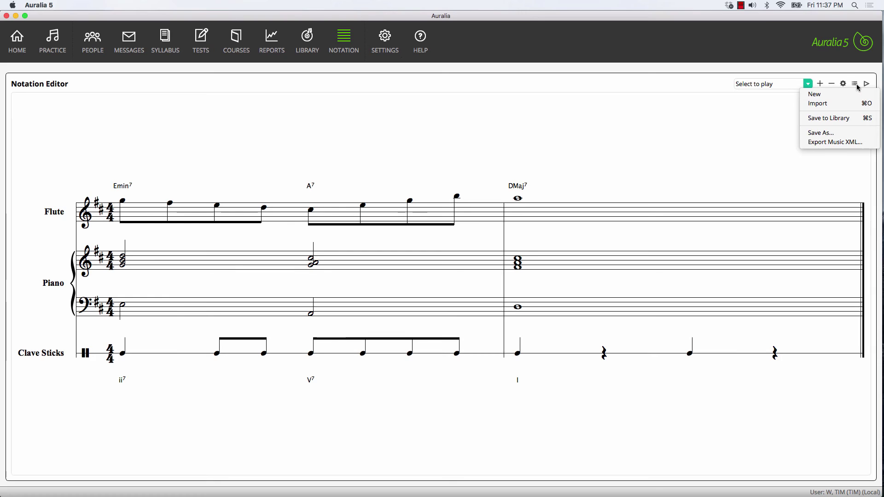